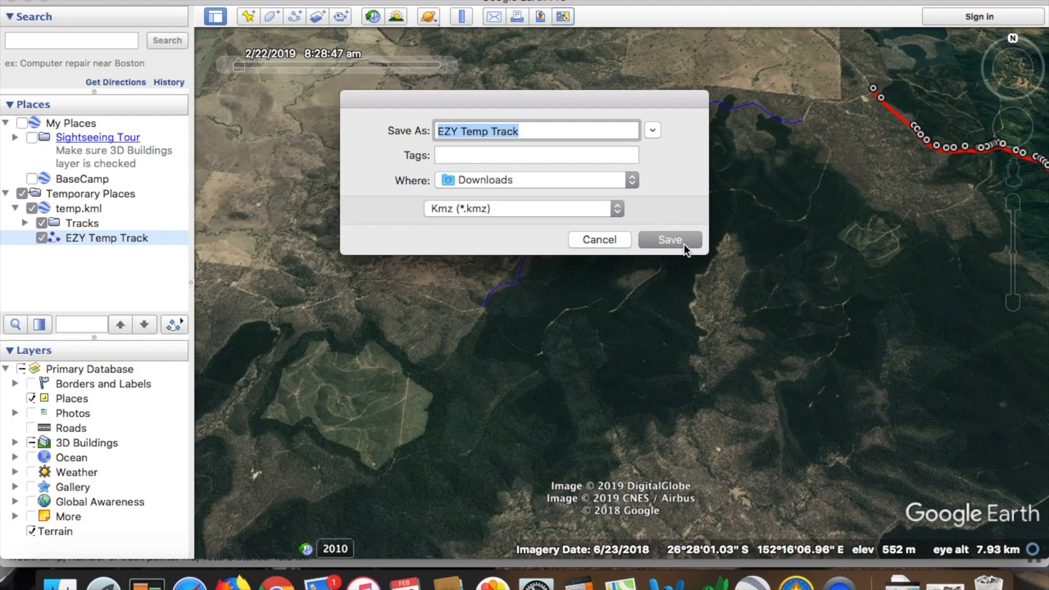
# Save EZY Temp Track as a KMZ file in Downloads, replacing the existing file of the same name
pyautogui.click(677, 238)
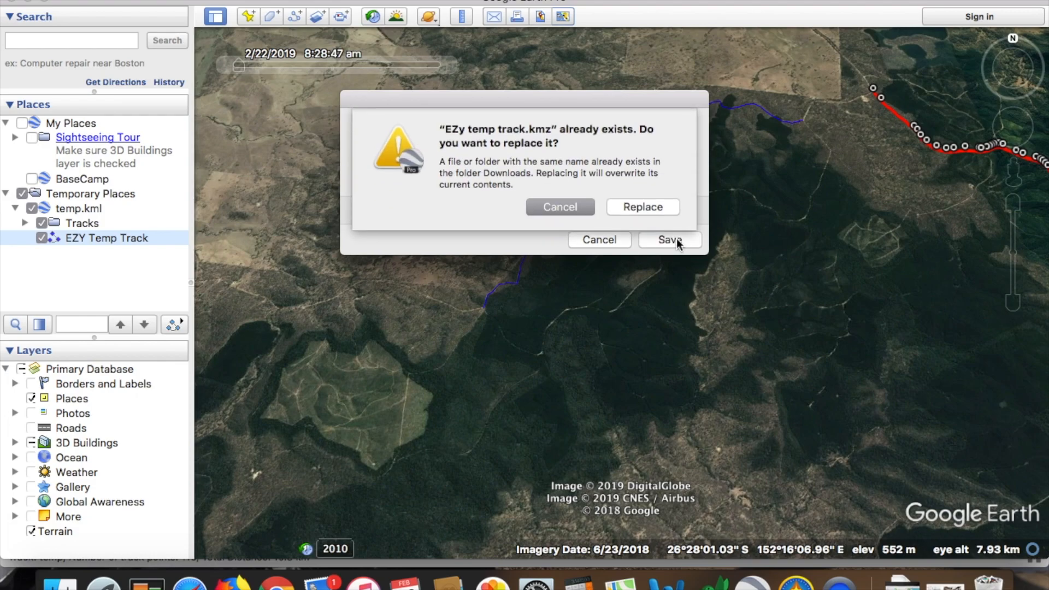
pyautogui.click(643, 206)
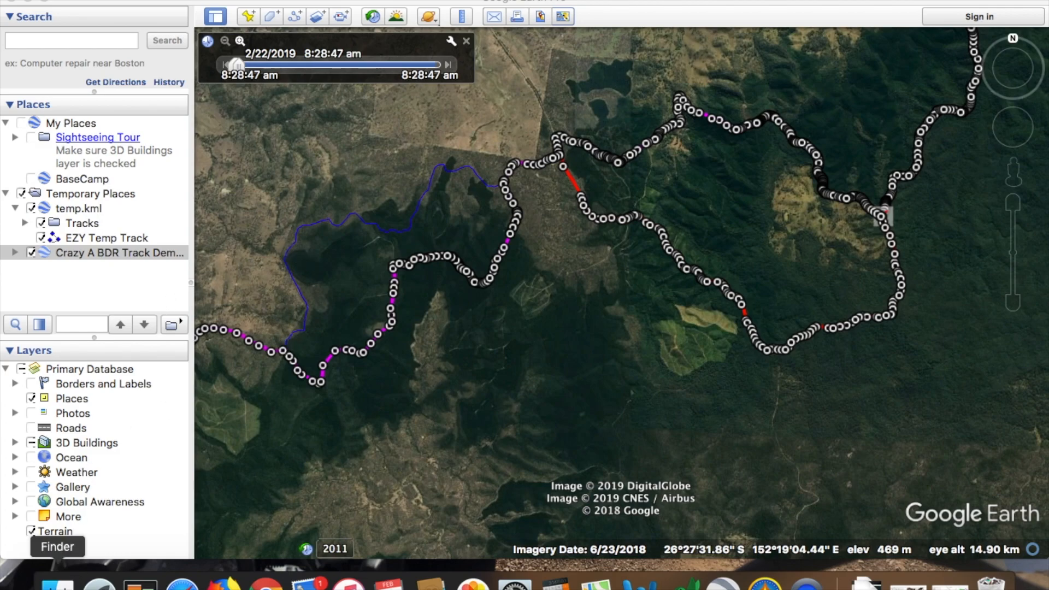
# Open EZY Temp Track.kmz from the Downloads folder in Garmin BaseCamp and switch to BaseCamp
pyautogui.click(57, 584)
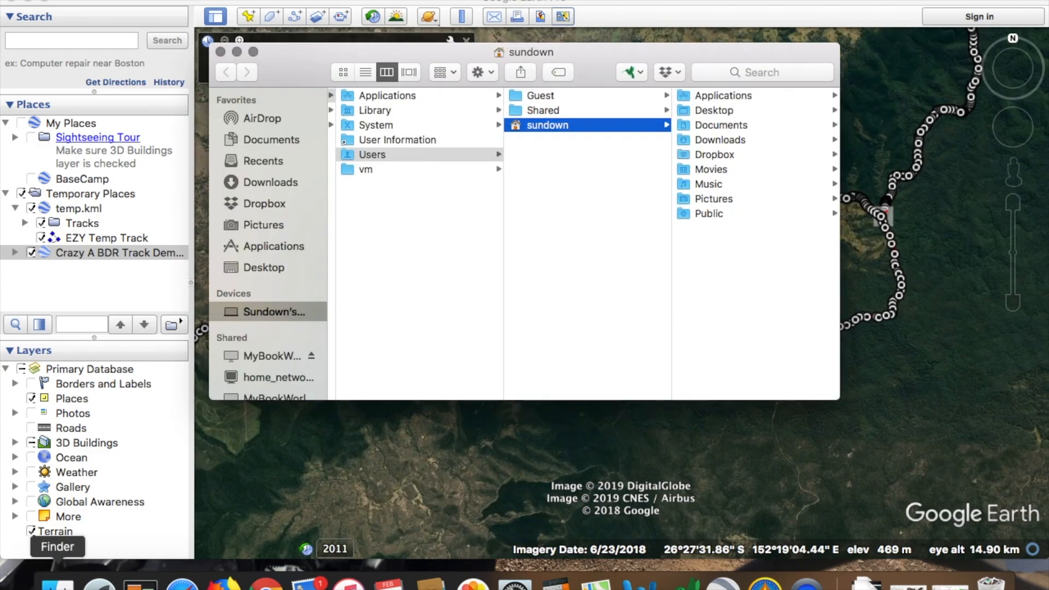
pyautogui.click(250, 183)
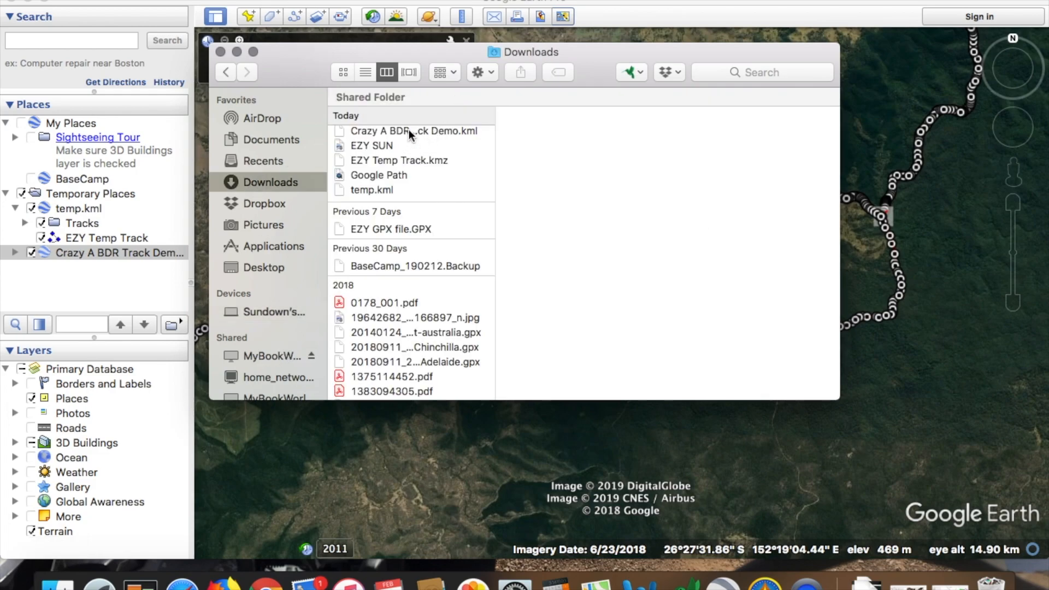
pyautogui.click(417, 163)
pyautogui.rightClick(417, 162)
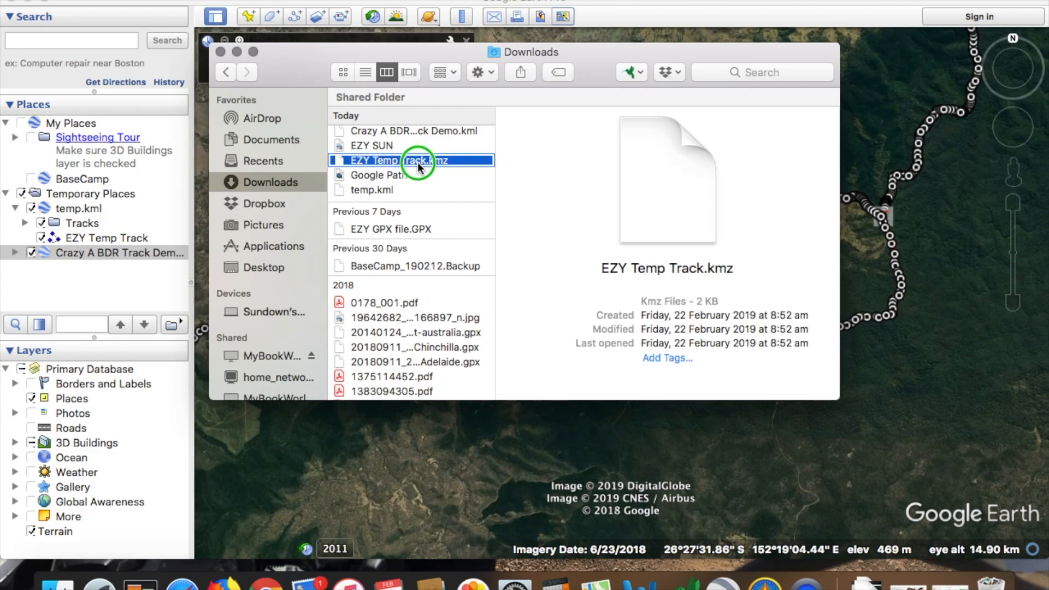
pyautogui.moveTo(530, 189)
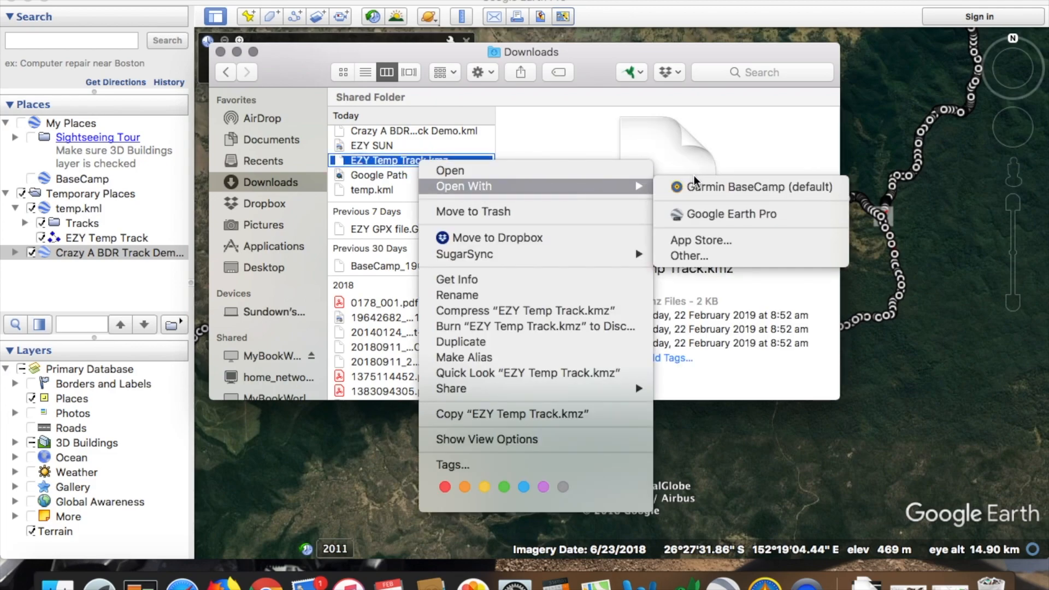
pyautogui.click(705, 186)
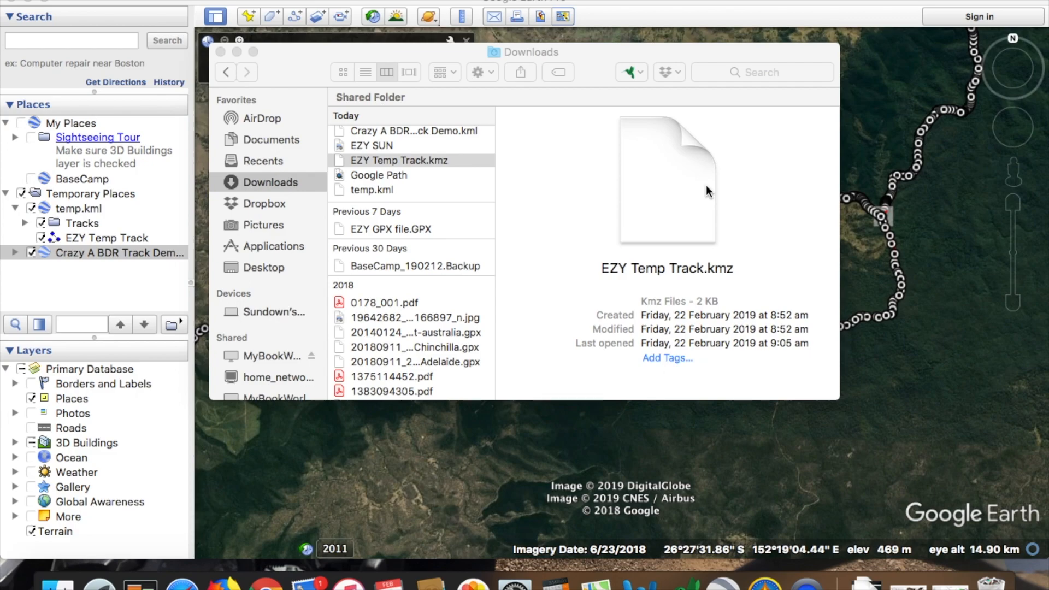
pyautogui.click(221, 51)
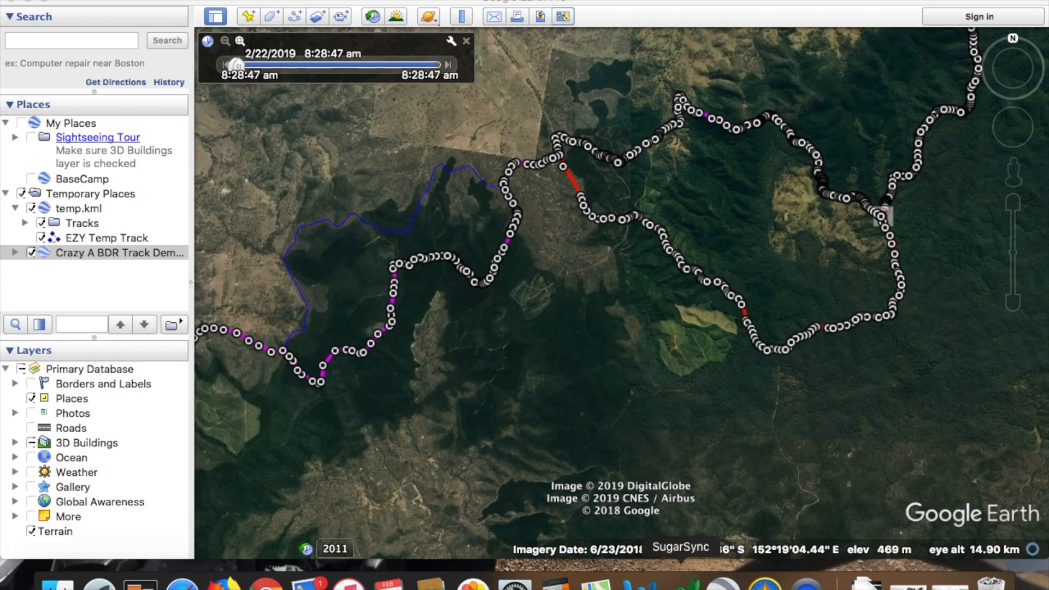
pyautogui.click(727, 583)
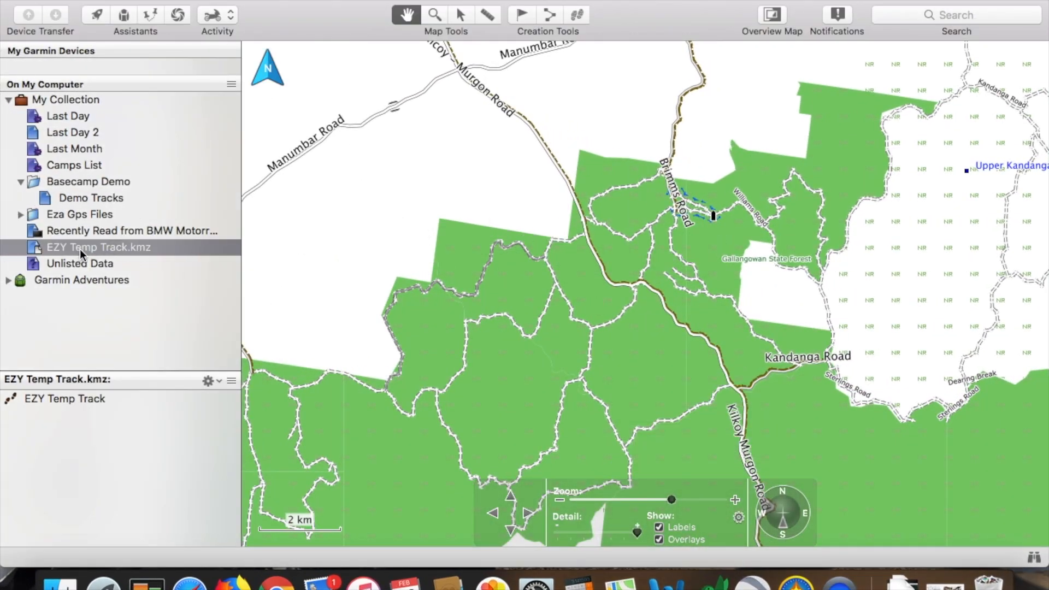
# Add EZY Temp Track to the Demo Tracks list and delete the imported EZY Temp Track.kmz list
pyautogui.moveTo(71, 404); pyautogui.dragTo(95, 202)
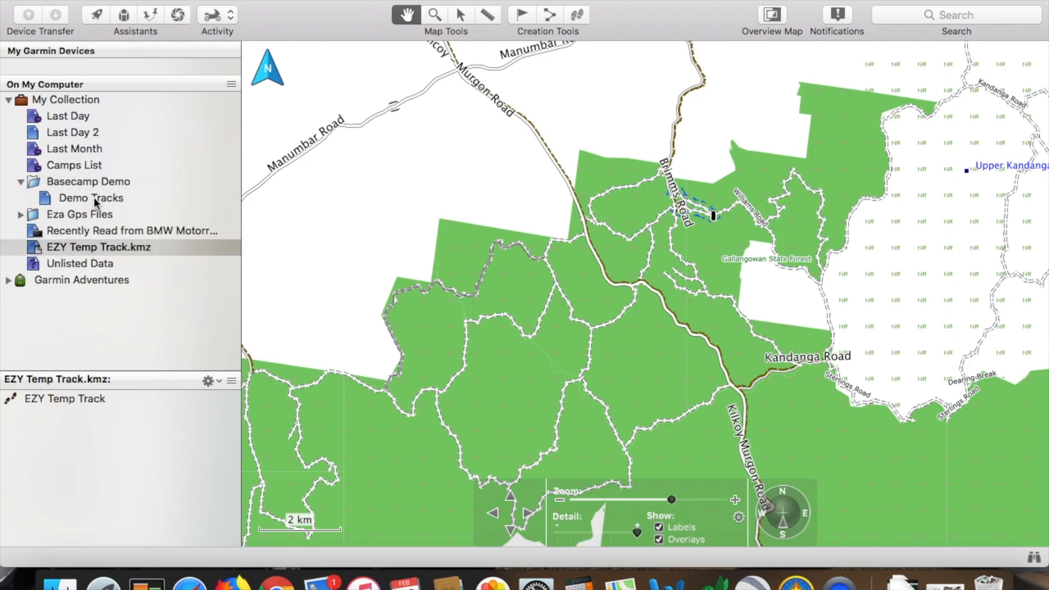
pyautogui.rightClick(54, 250)
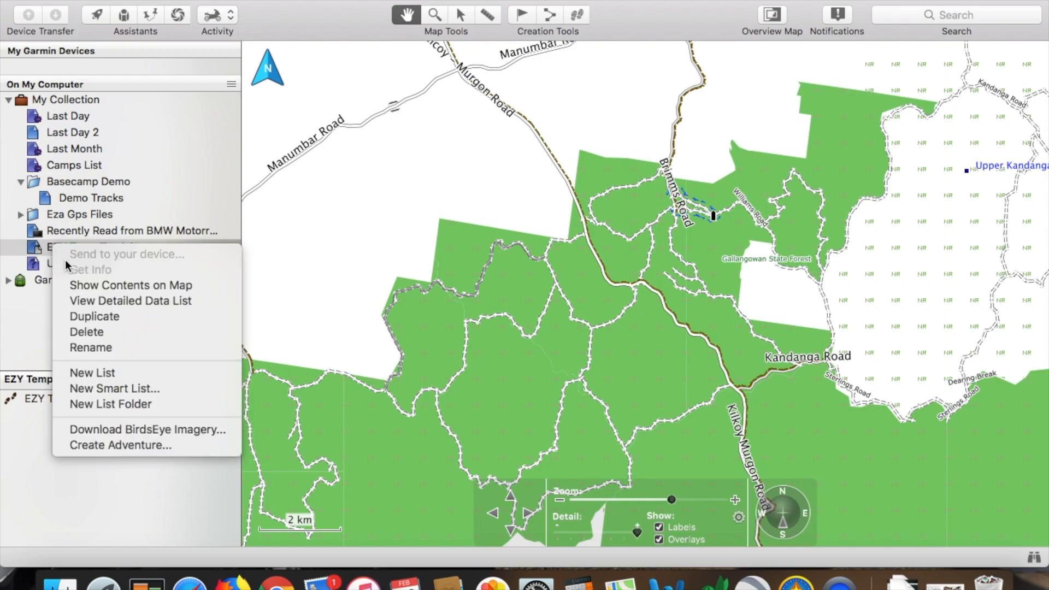
pyautogui.click(77, 330)
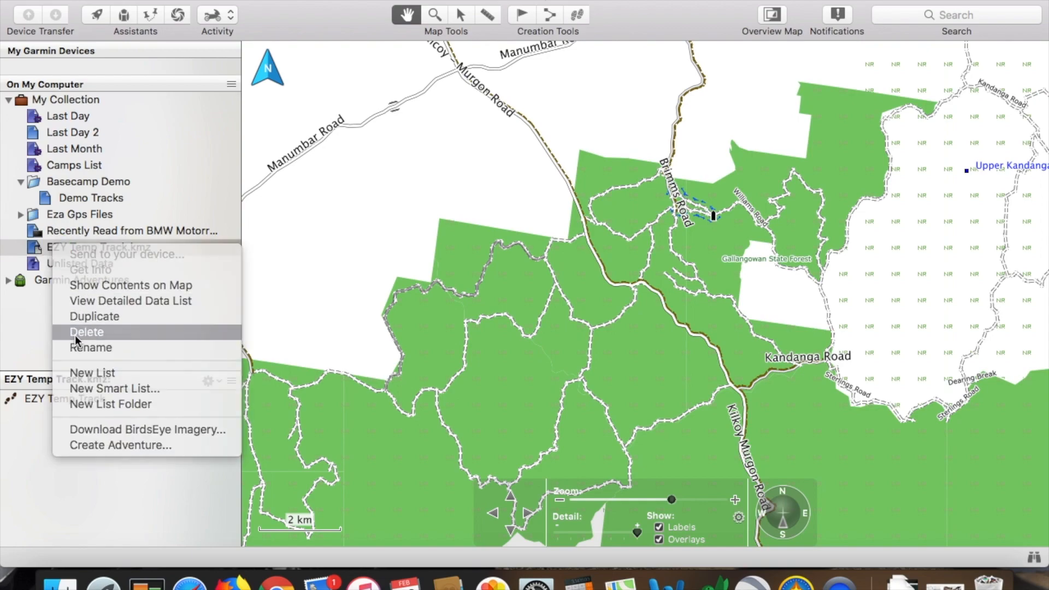
# Set the color of EZY Temp Track in the Demo Tracks list to Blue
pyautogui.click(79, 200)
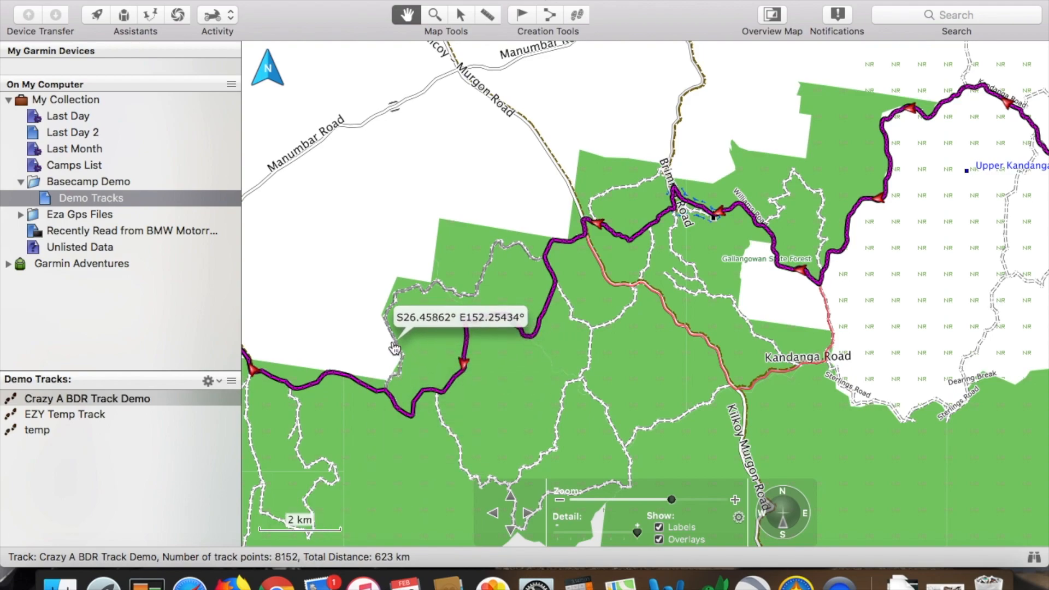
pyautogui.scroll(1, 426, 322)
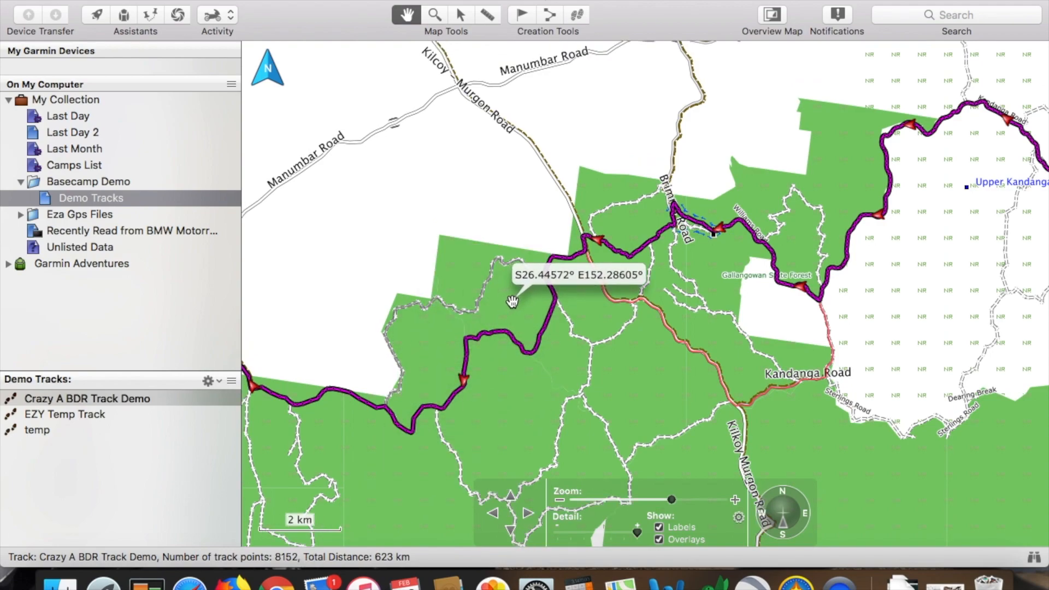
pyautogui.click(466, 273)
pyautogui.scroll(1, 464, 275)
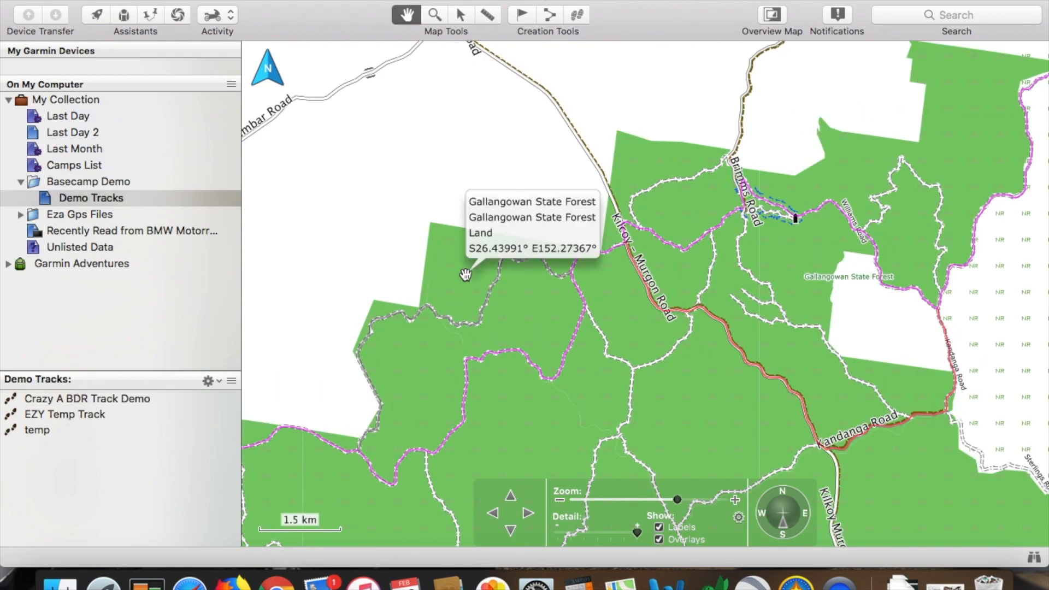
pyautogui.scroll(1, 466, 274)
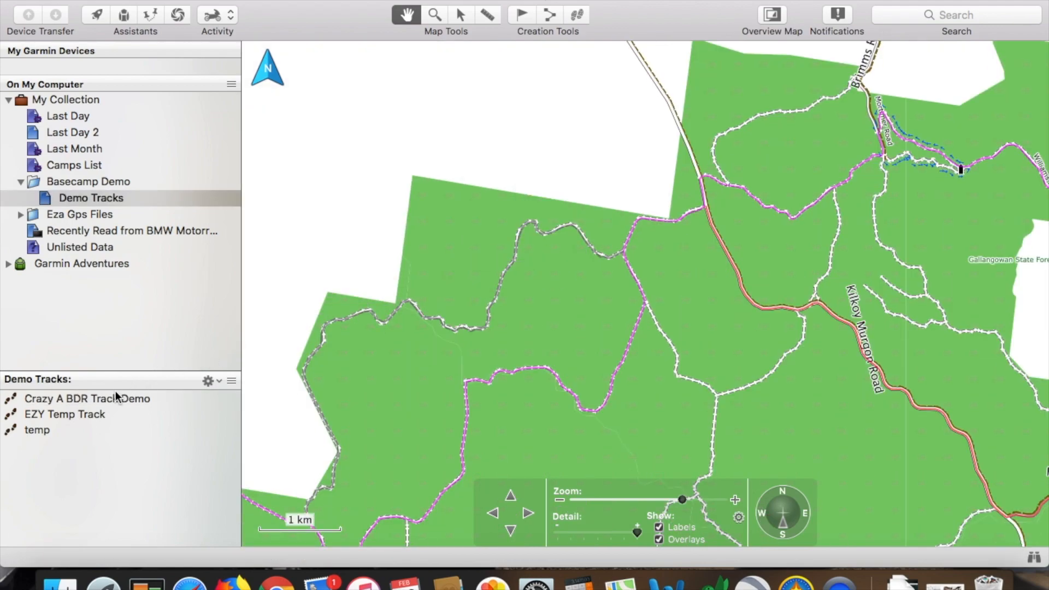
pyautogui.click(54, 414)
pyautogui.rightClick(54, 417)
pyautogui.click(87, 327)
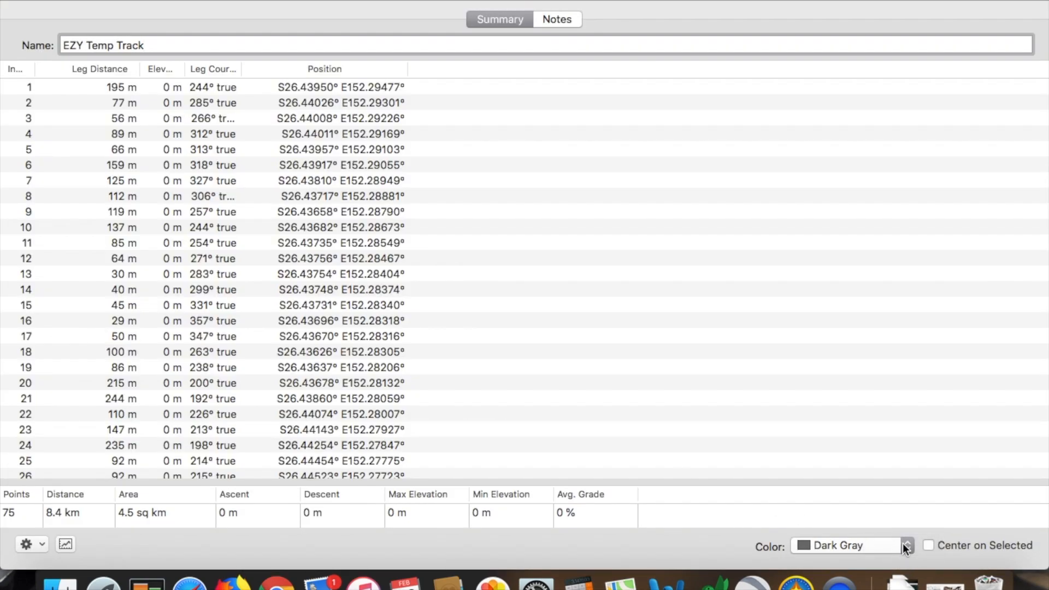
pyautogui.click(903, 544)
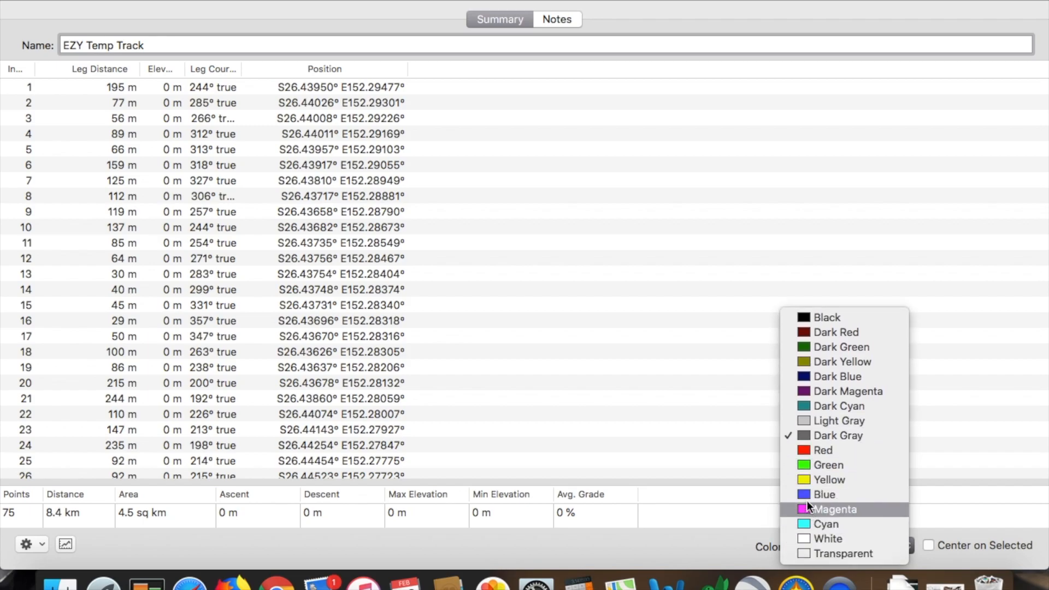
pyautogui.click(806, 494)
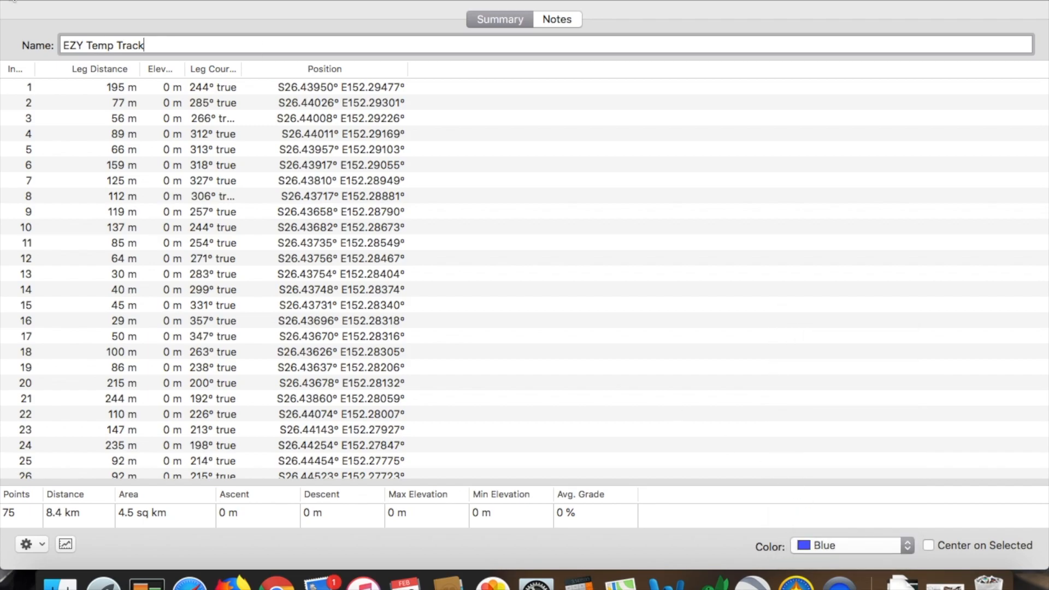
pyautogui.click(11, 1)
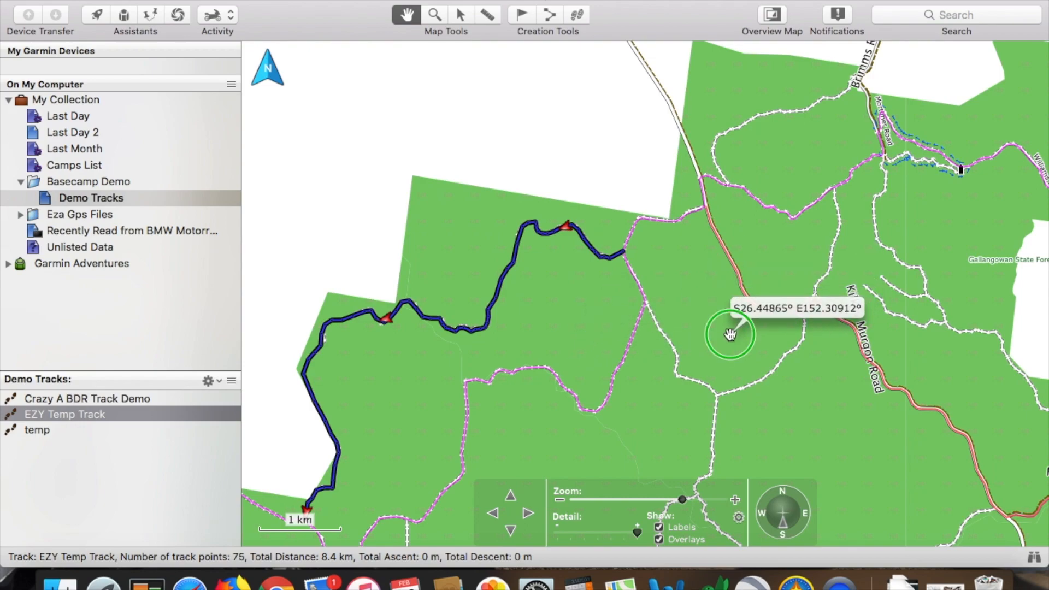
# Examine the recolored EZY Temp Track on the map against the surrounding roads and the Crazy A BDR track
pyautogui.scroll(-1, 730, 334)
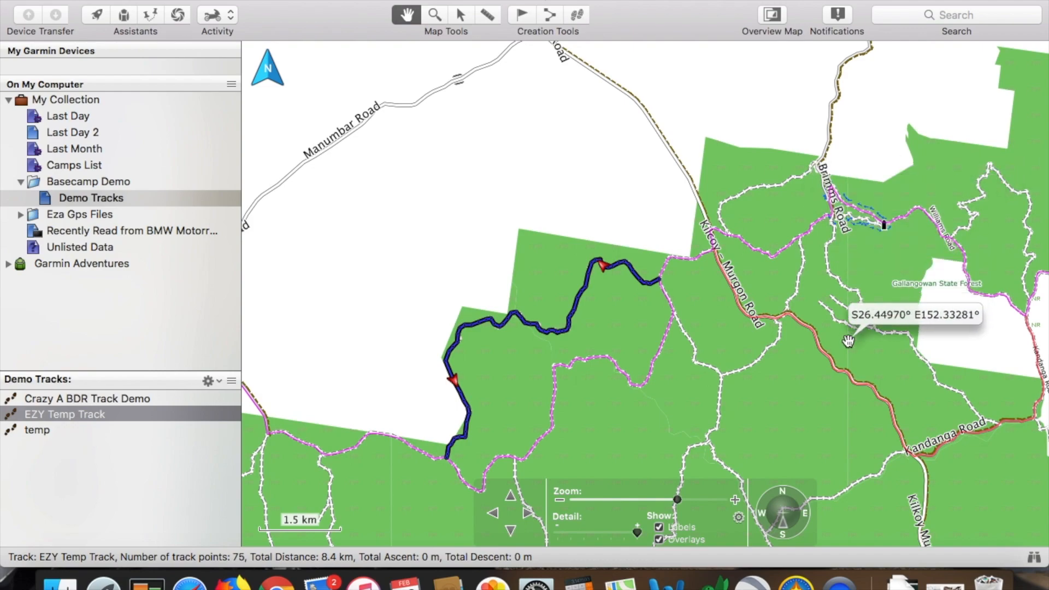
pyautogui.scroll(-1, 847, 341)
pyautogui.hscroll(5, 864, 333)
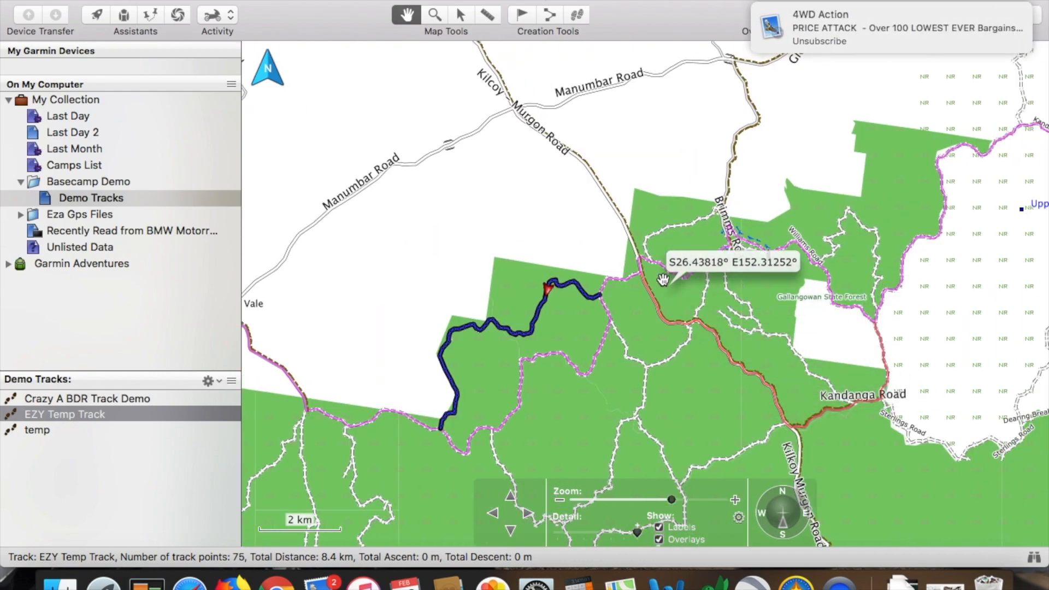
pyautogui.scroll(4, 559, 311)
pyautogui.scroll(-4, 559, 312)
pyautogui.click(559, 312)
pyautogui.scroll(1, 559, 311)
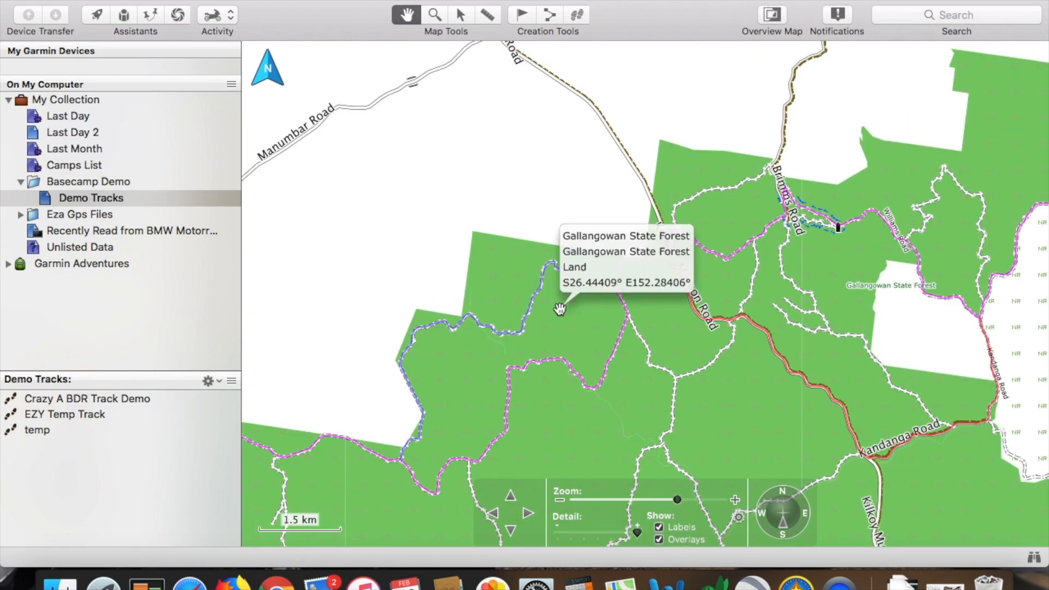
pyautogui.scroll(1, 576, 312)
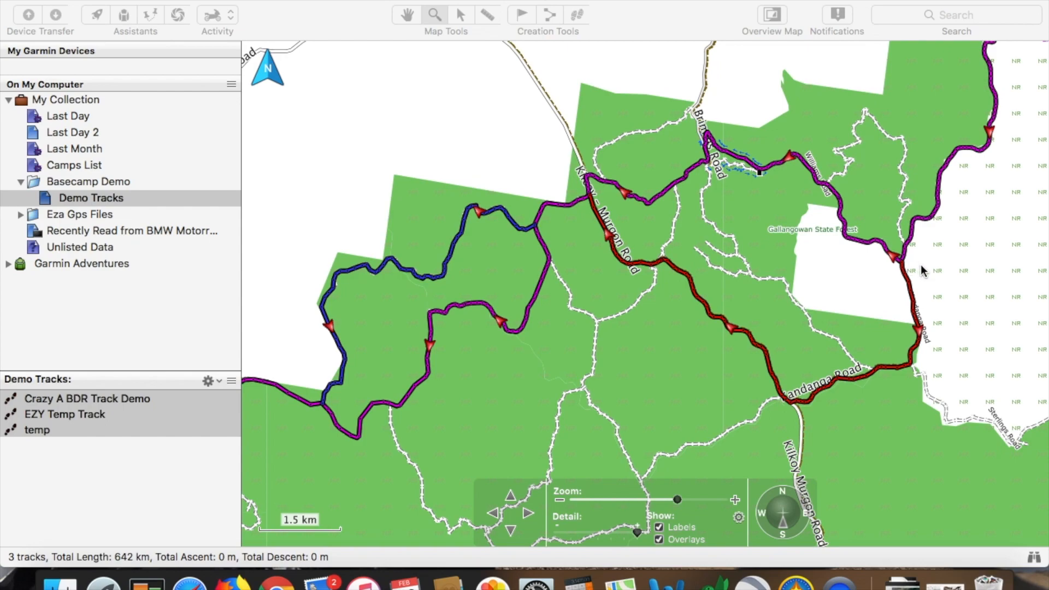
# Zoom in on the junction where the red temp track leaves the purple track, and return to the Hand tool
pyautogui.click(903, 268)
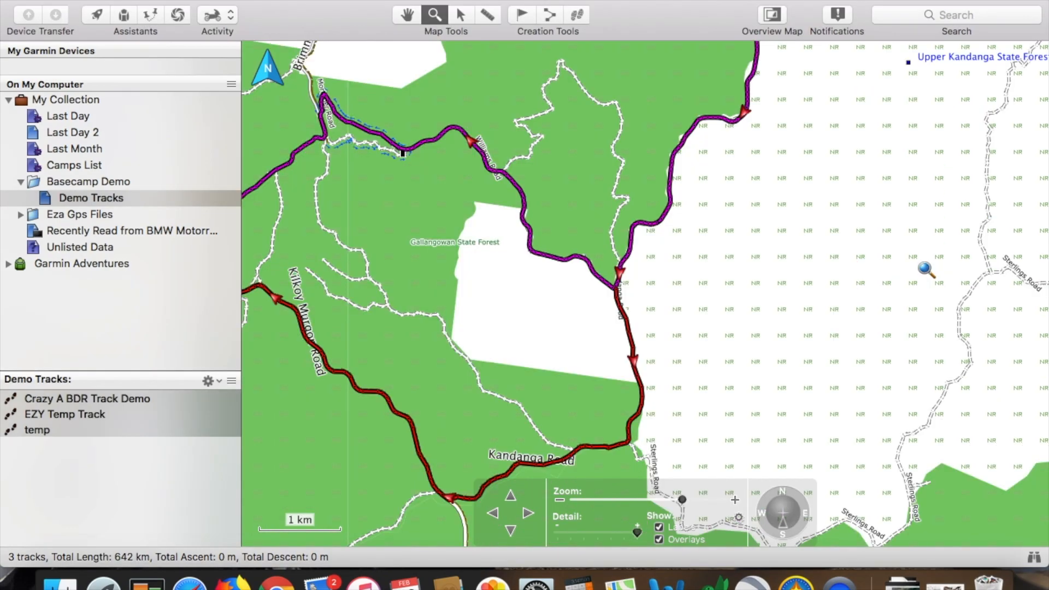
pyautogui.click(614, 295)
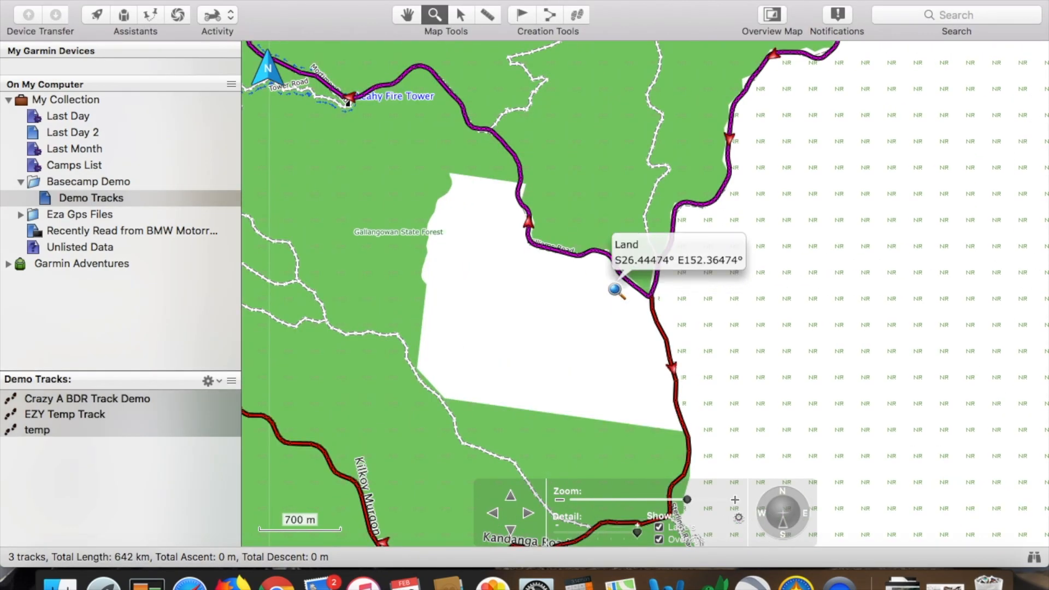
pyautogui.click(404, 14)
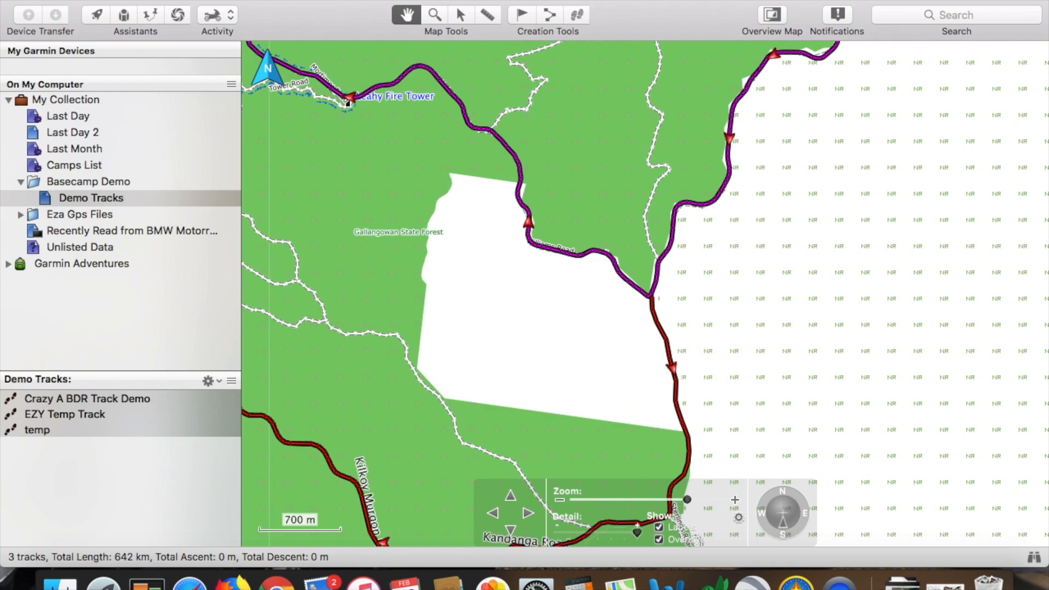
pyautogui.rightClick(650, 296)
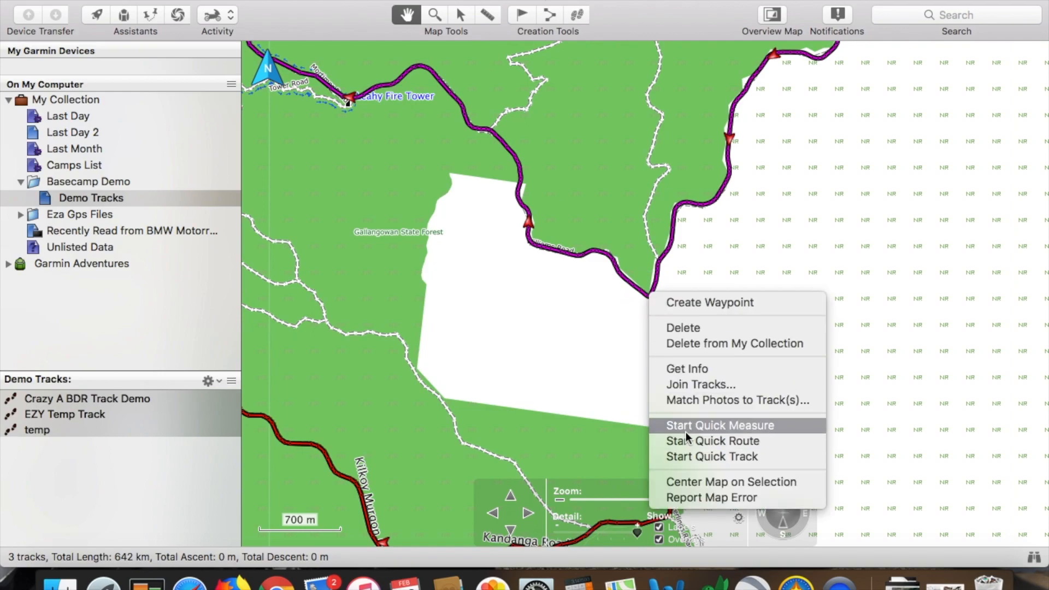
pyautogui.click(620, 391)
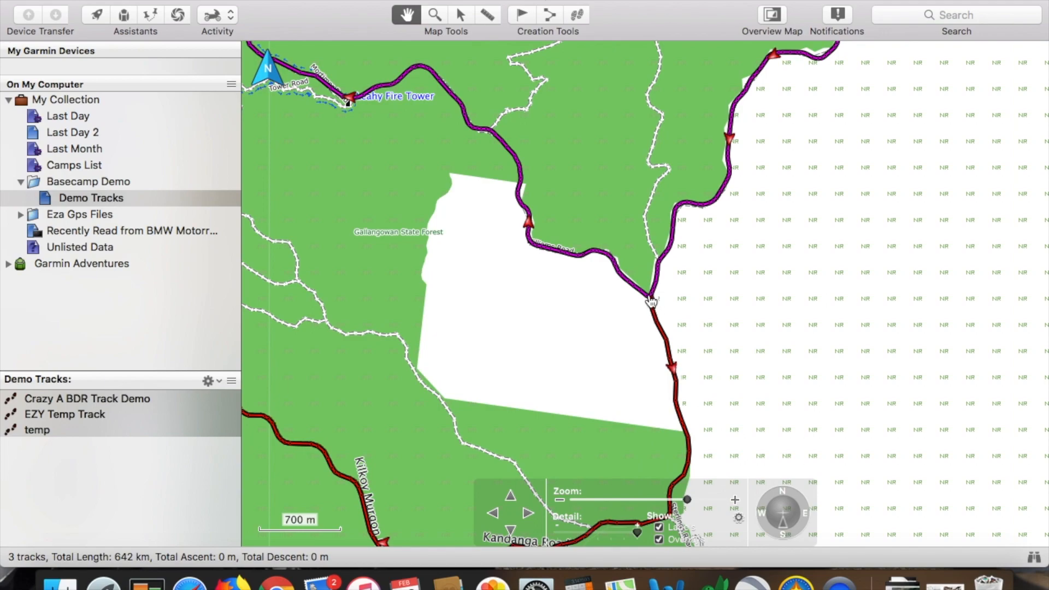
pyautogui.click(637, 325)
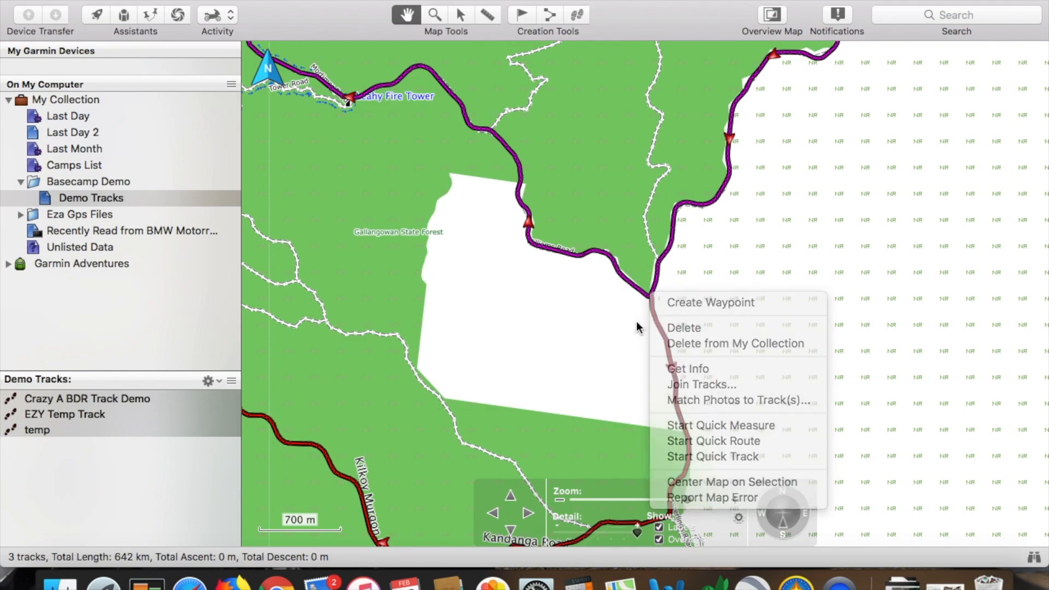
# Divide only Crazy A BDR Track Demo at its junction with the temp track near Williams Road, and close its track details
pyautogui.click(83, 398)
pyautogui.click(77, 414)
pyautogui.click(76, 398)
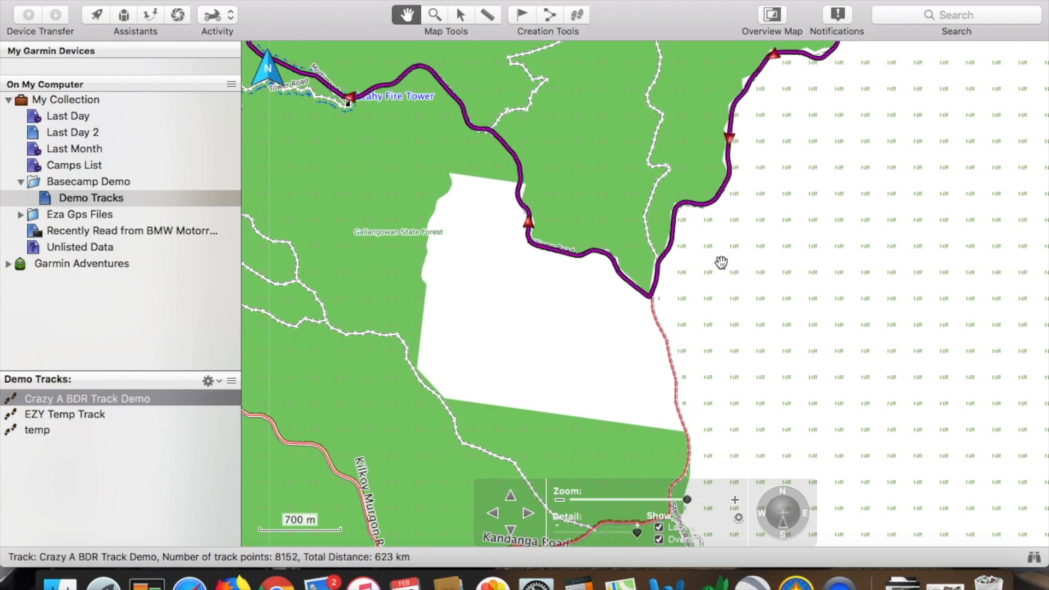
pyautogui.rightClick(650, 299)
pyautogui.click(681, 425)
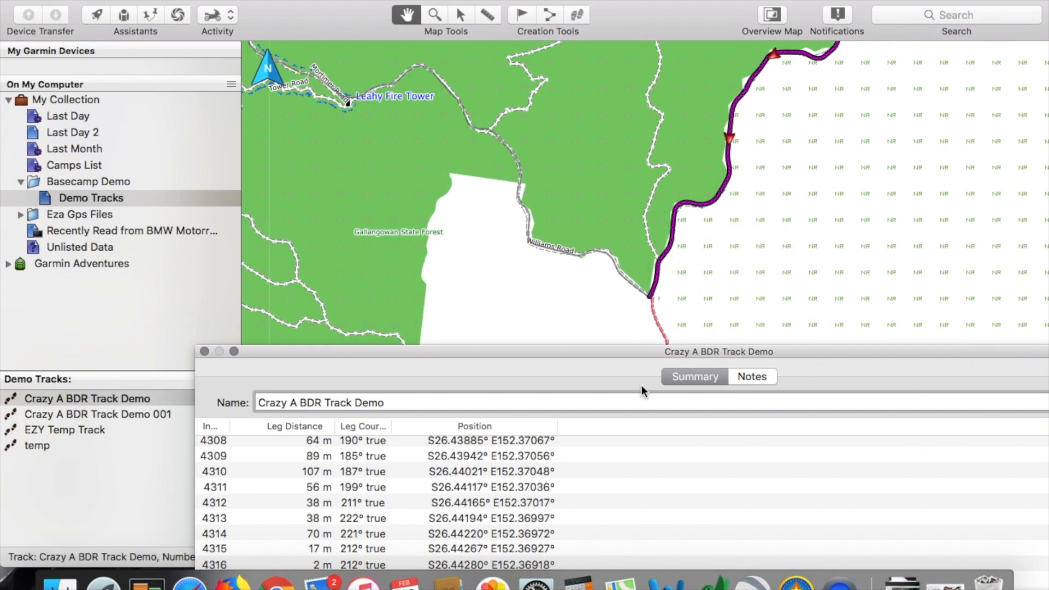
pyautogui.click(203, 351)
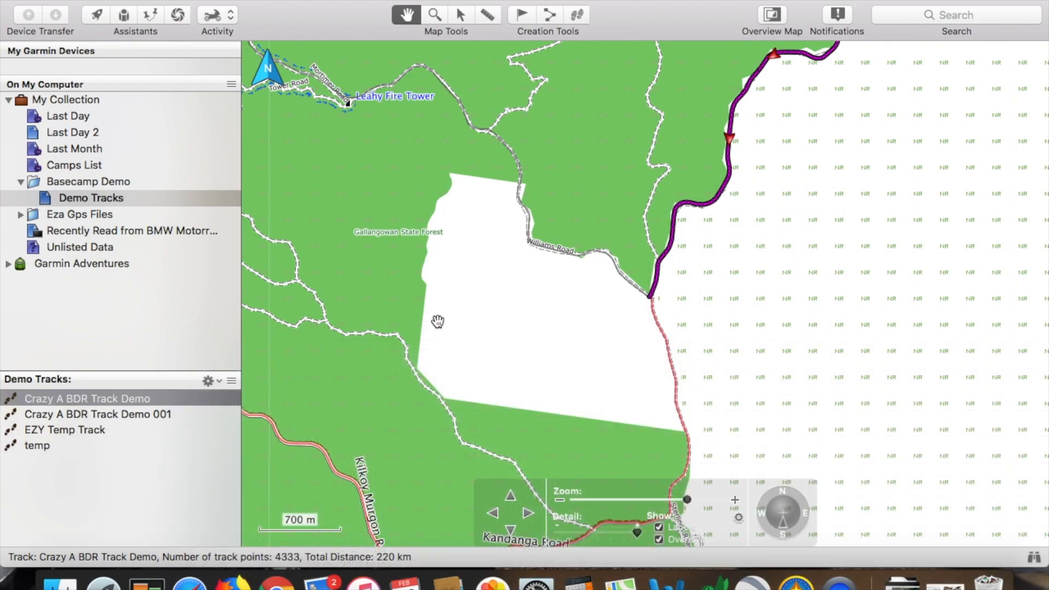
# Split Crazy A BDR Track Demo 001 at the track point where the forest road leaves Kilcoy – Murgon Road
pyautogui.rightClick(519, 286)
pyautogui.press('Escape')
pyautogui.scroll(-2, 518, 286)
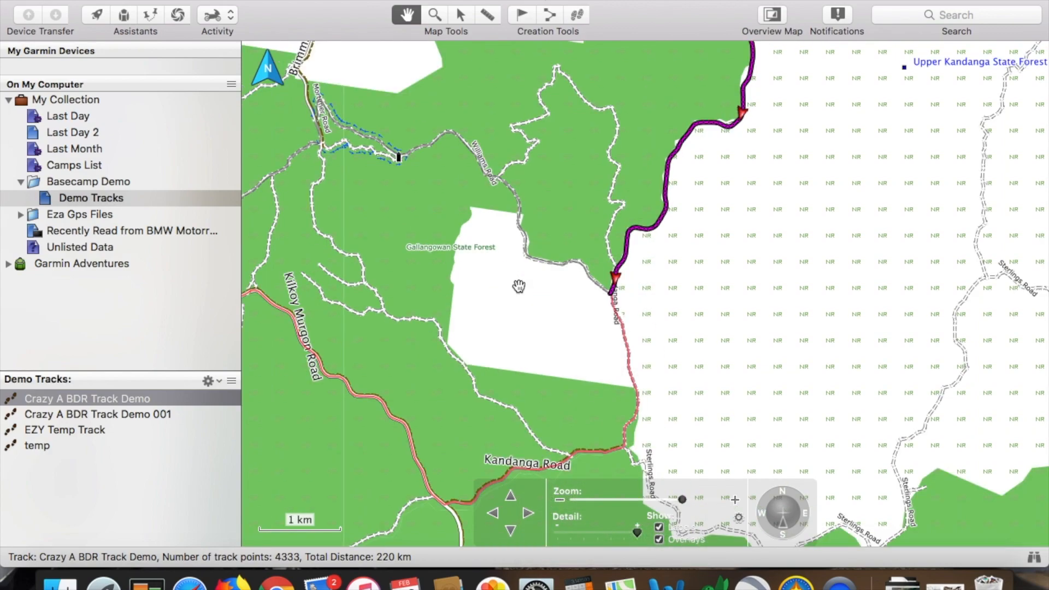
pyautogui.hscroll(-10, 411, 271)
pyautogui.scroll(3, 411, 271)
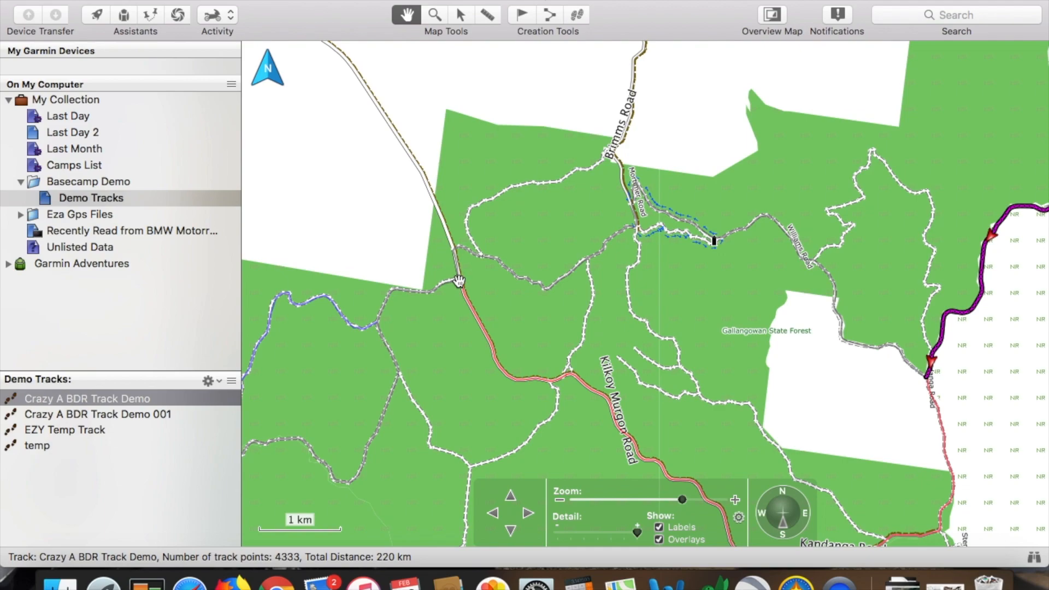
pyautogui.doubleClick(470, 282)
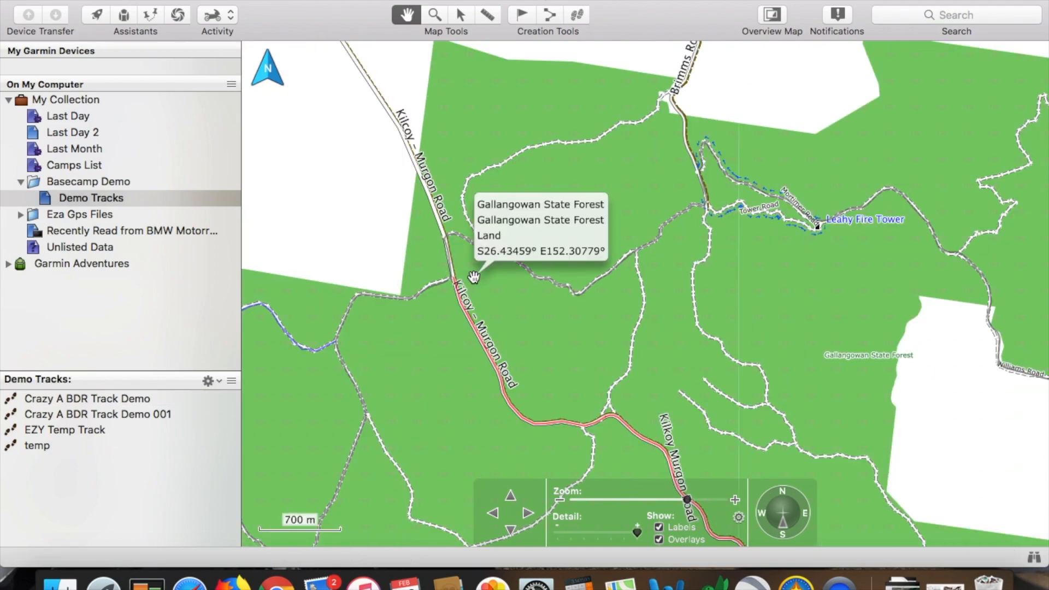
pyautogui.scroll(3, 474, 274)
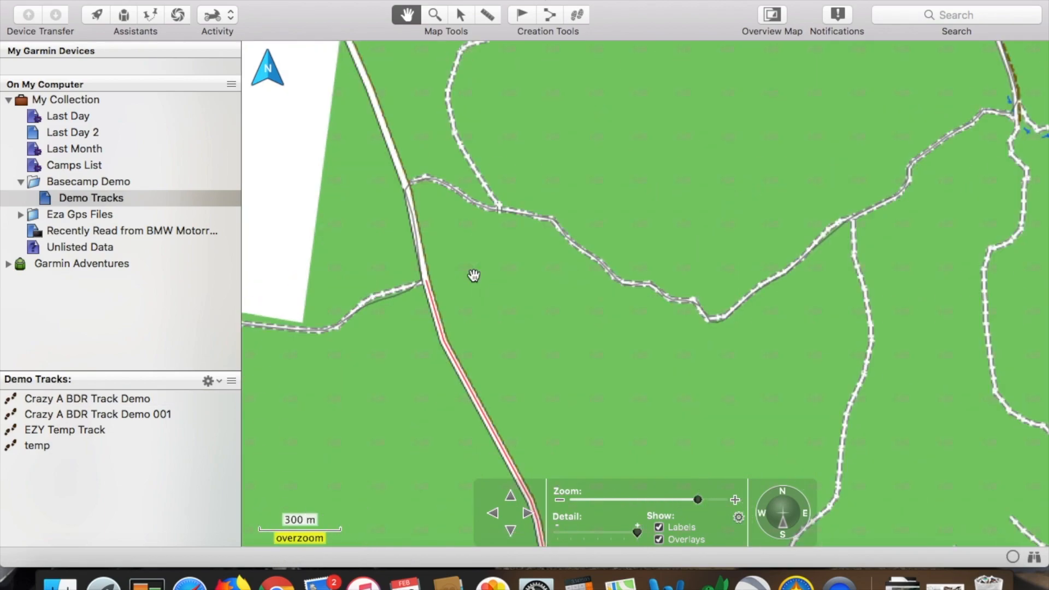
pyautogui.click(419, 272)
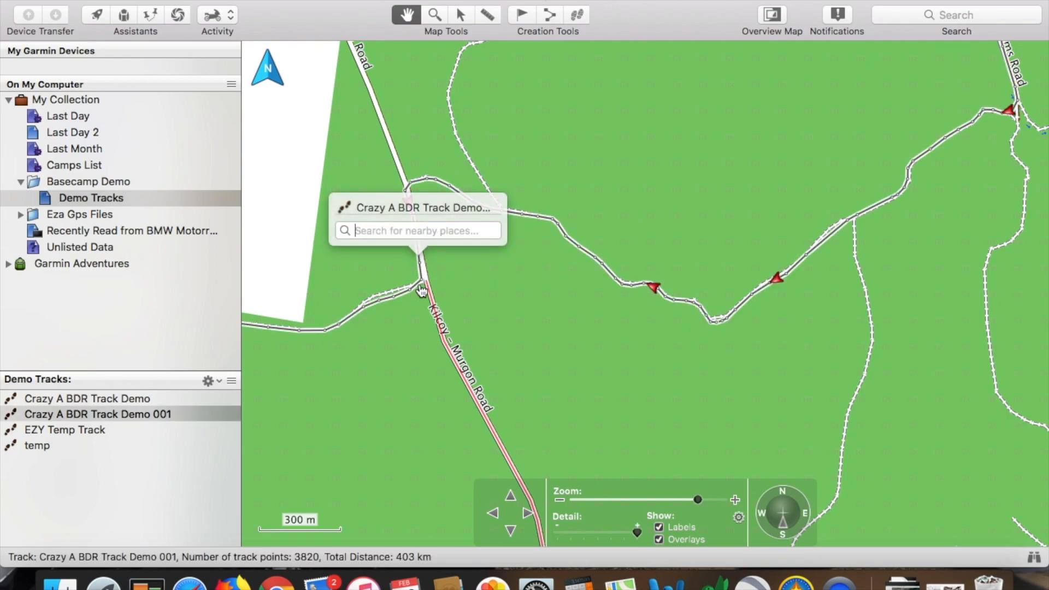
pyautogui.rightClick(421, 283)
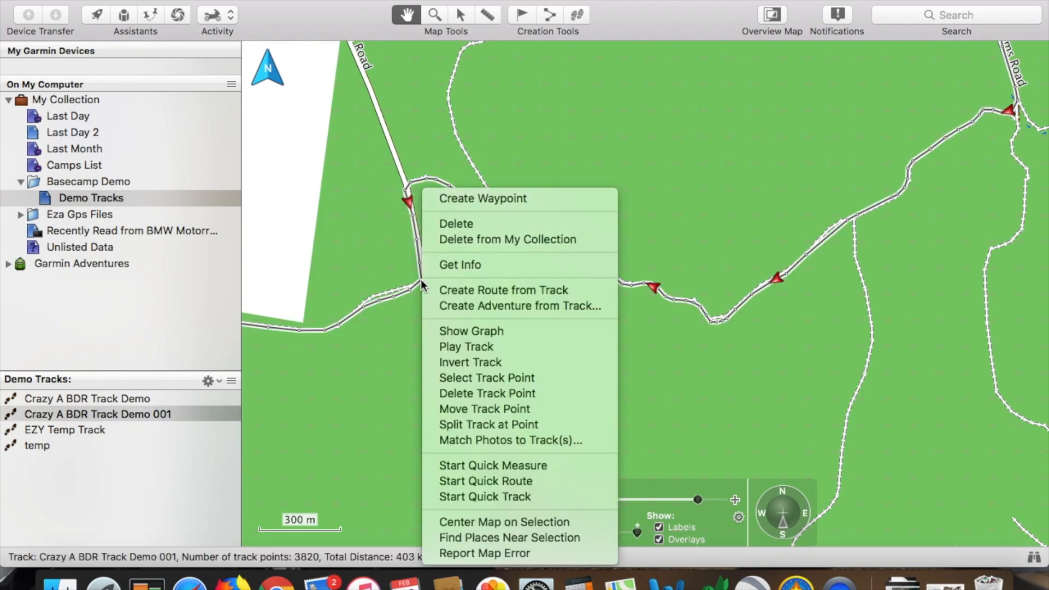
pyautogui.click(478, 425)
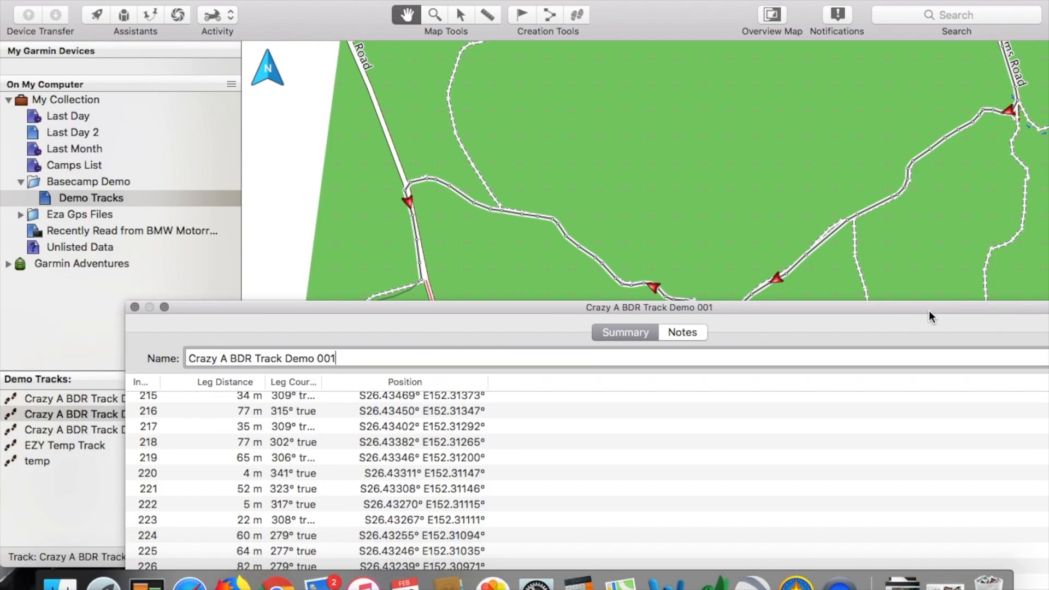
# Close the track details and delete the Crazy A BDR Track Demo 001 section replaced by the red temp track
pyautogui.click(135, 308)
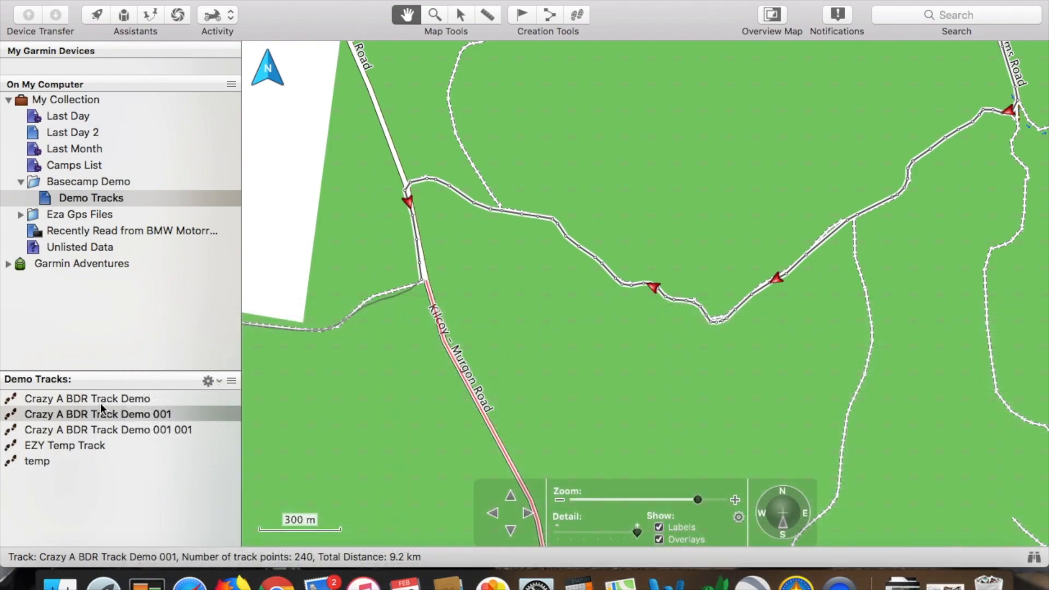
pyautogui.rightClick(96, 415)
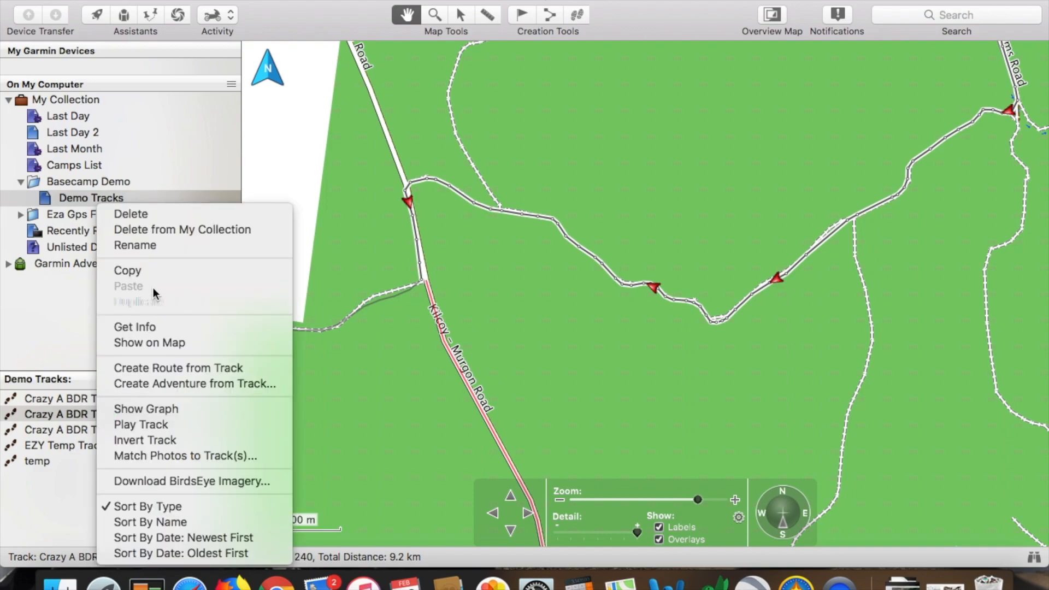
pyautogui.click(161, 214)
# Split Crazy A BDR Track Demo 001 001 at the point where the blue EZY Temp Track branches off, and close its details
pyautogui.moveTo(405, 420); pyautogui.dragTo(718, 300)
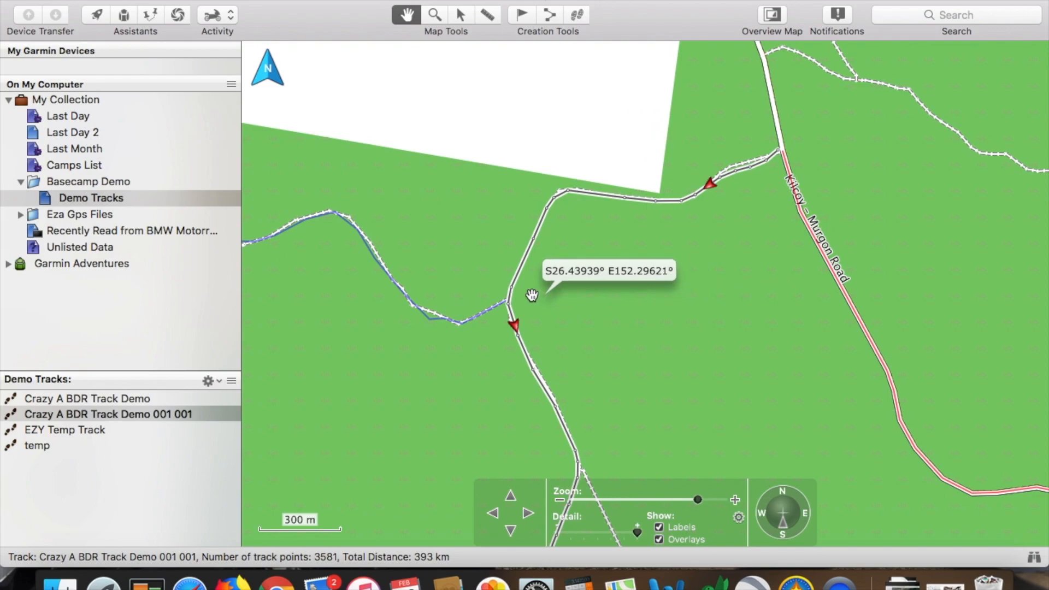
pyautogui.rightClick(509, 310)
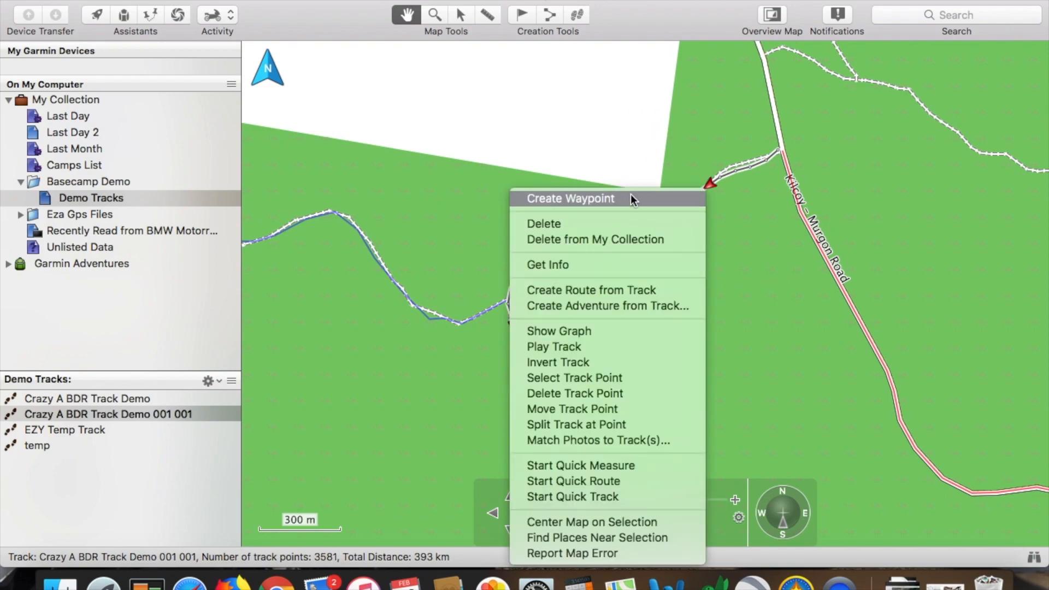
pyautogui.click(548, 425)
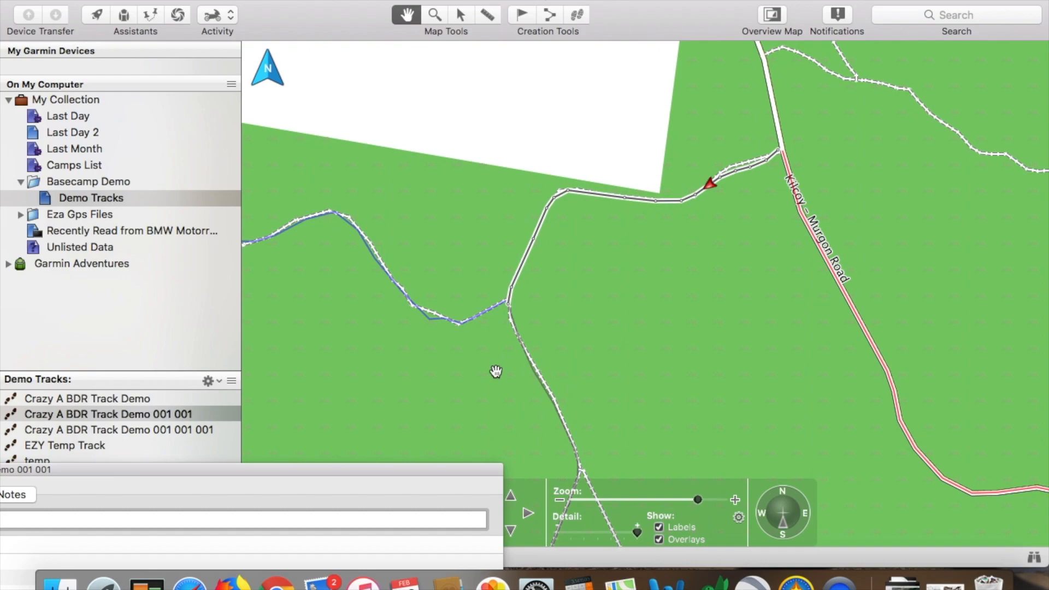
pyautogui.doubleClick(235, 470)
pyautogui.moveTo(56, 362); pyautogui.dragTo(400, 333)
pyautogui.click(335, 330)
# Follow the blue EZY Temp Track on the map to its far end and zoom in where it rejoins the BDR track
pyautogui.scroll(-1, 410, 394)
pyautogui.rightClick(410, 393)
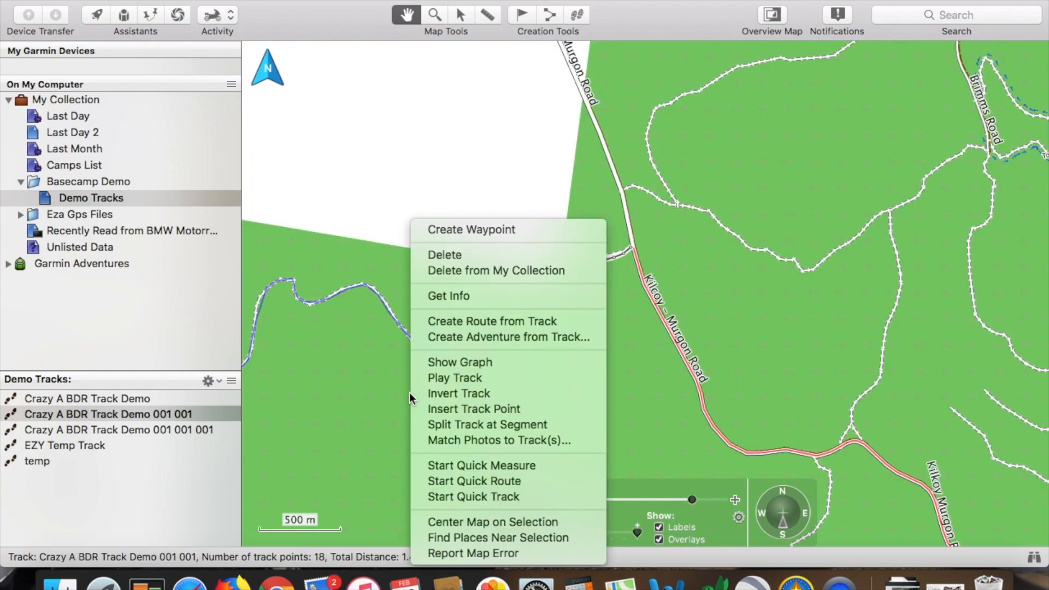
pyautogui.click(367, 397)
pyautogui.scroll(-1, 367, 397)
pyautogui.scroll(-6, 368, 397)
pyautogui.hscroll(-9, 368, 397)
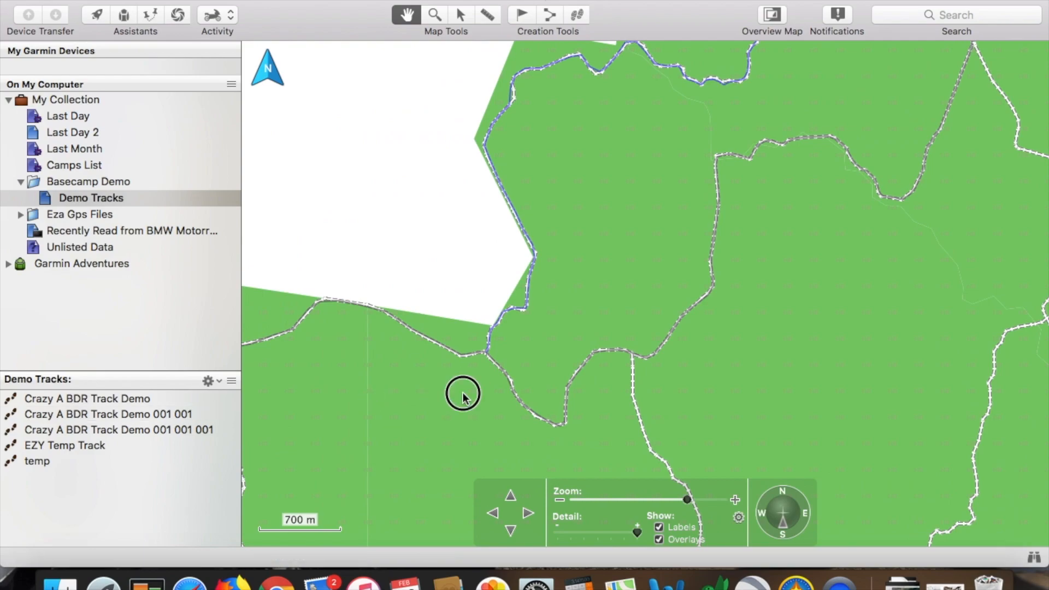
pyautogui.scroll(2, 460, 398)
pyautogui.click(463, 395)
pyautogui.doubleClick(479, 398)
pyautogui.doubleClick(480, 398)
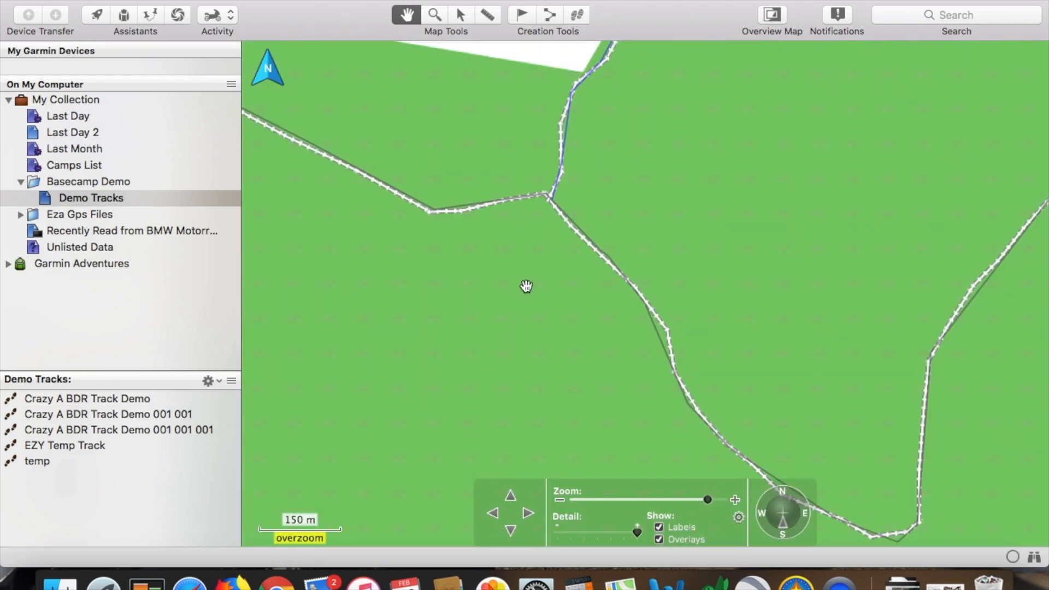
# Split Crazy A BDR Track Demo 001 001 001 at the point where the blue EZY Temp Track rejoins it
pyautogui.click(558, 211)
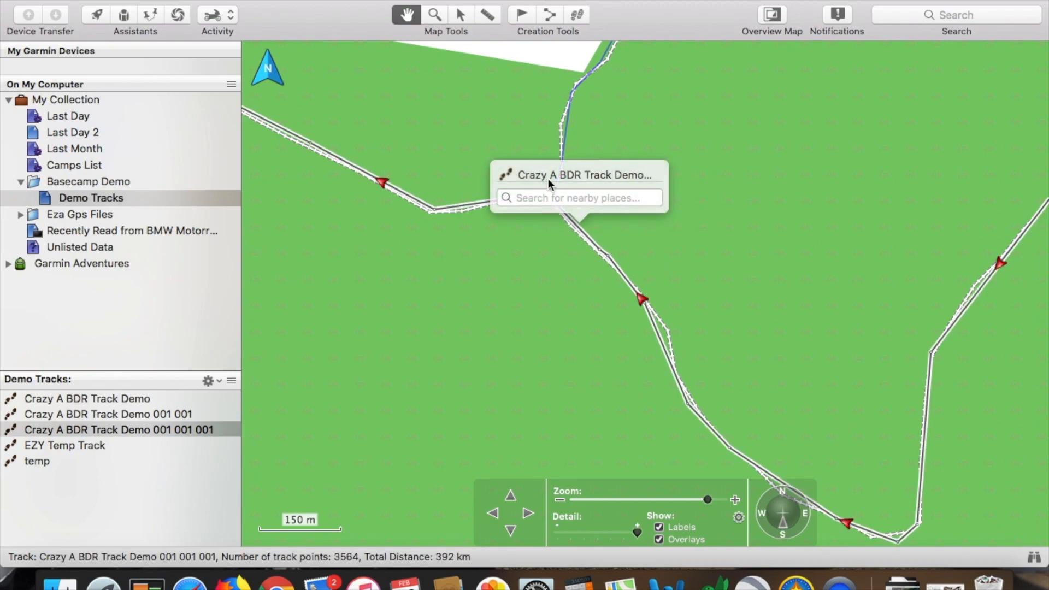
pyautogui.click(503, 297)
pyautogui.click(693, 389)
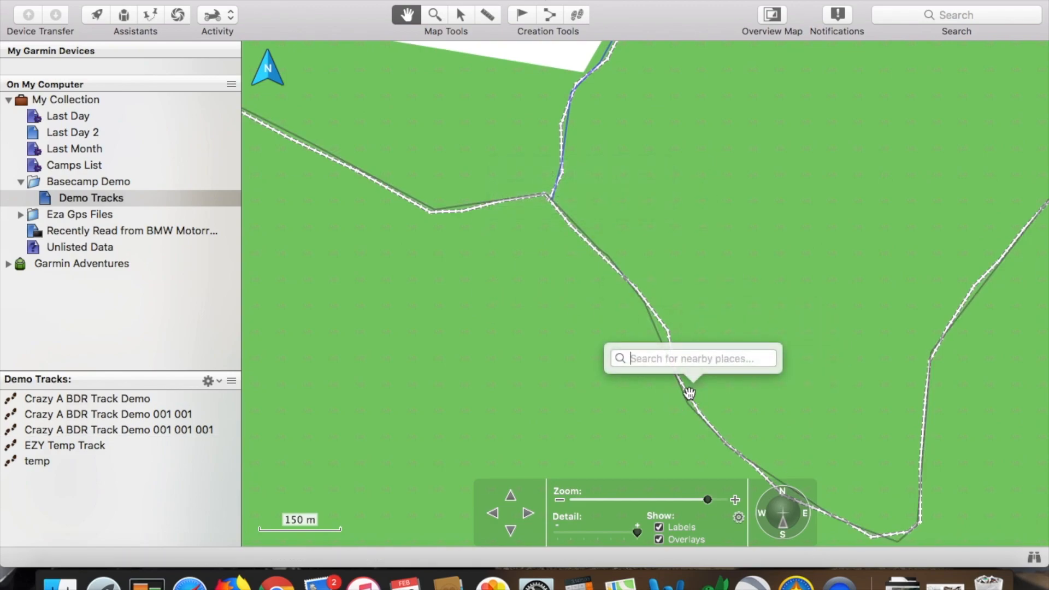
pyautogui.click(690, 394)
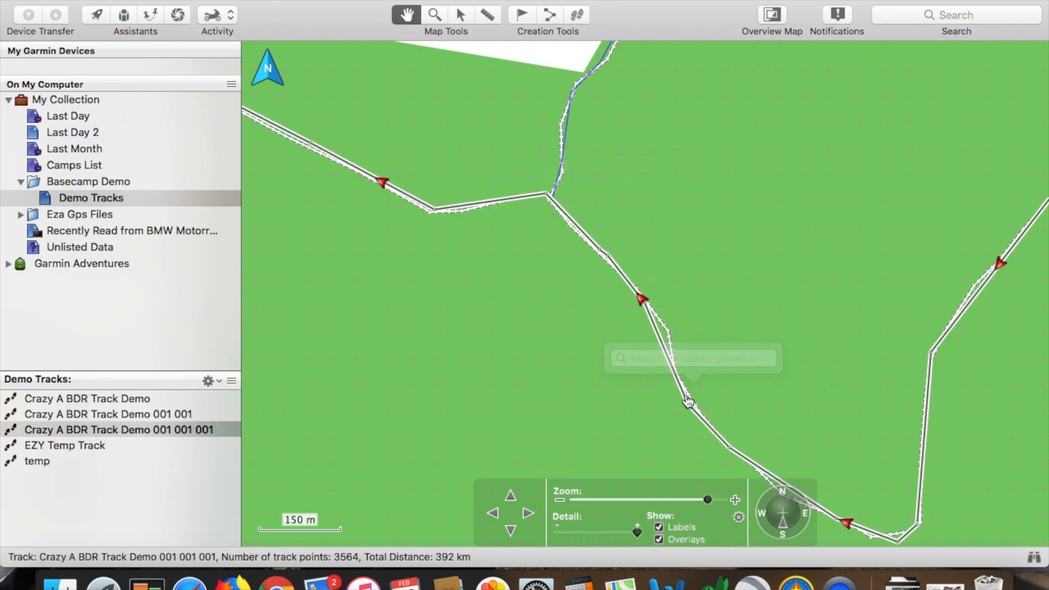
pyautogui.rightClick(546, 195)
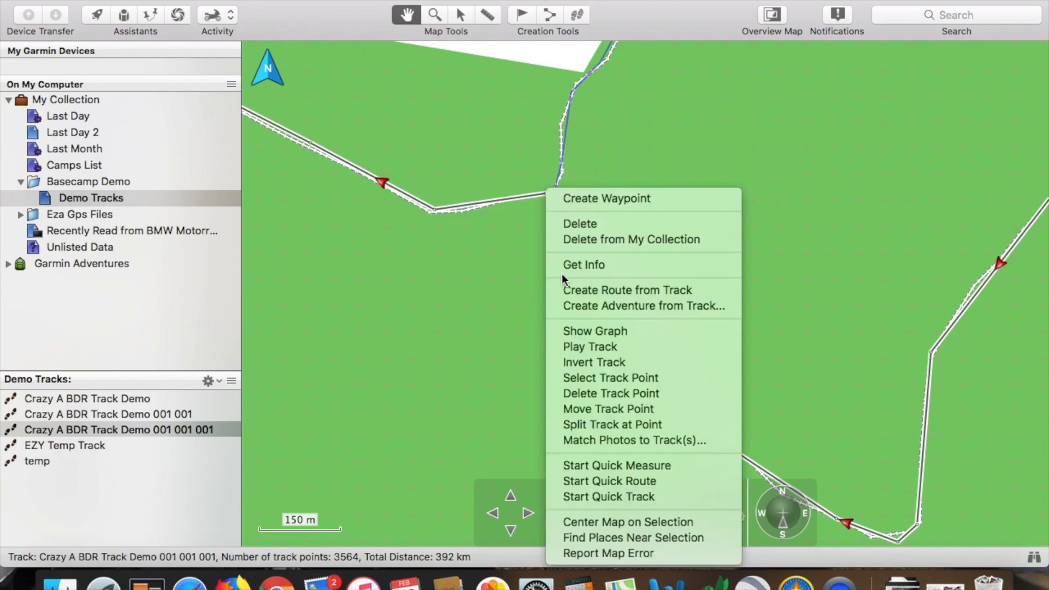
pyautogui.click(579, 424)
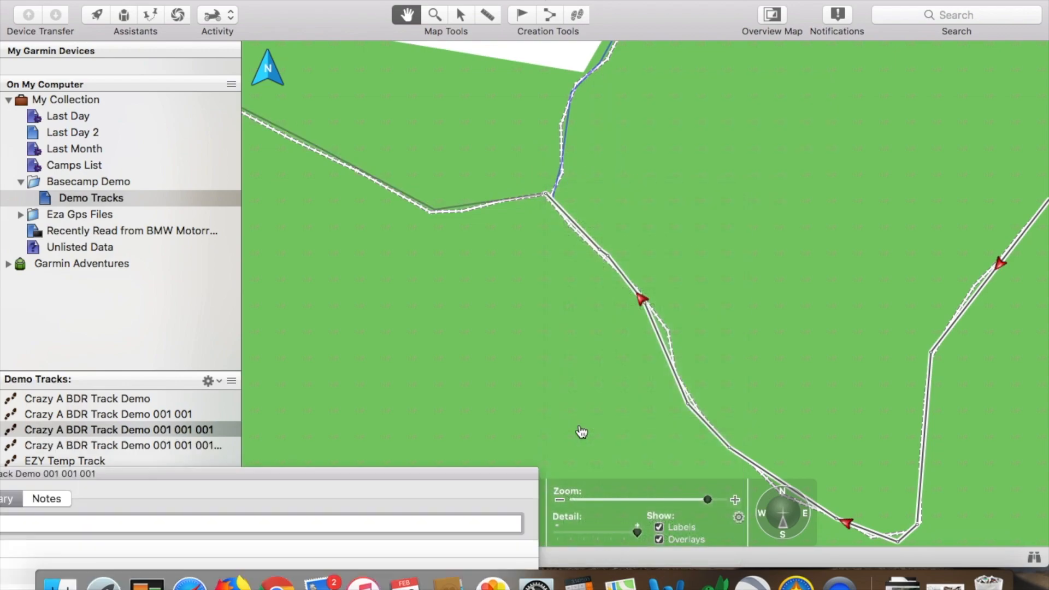
pyautogui.moveTo(212, 474); pyautogui.dragTo(749, 361)
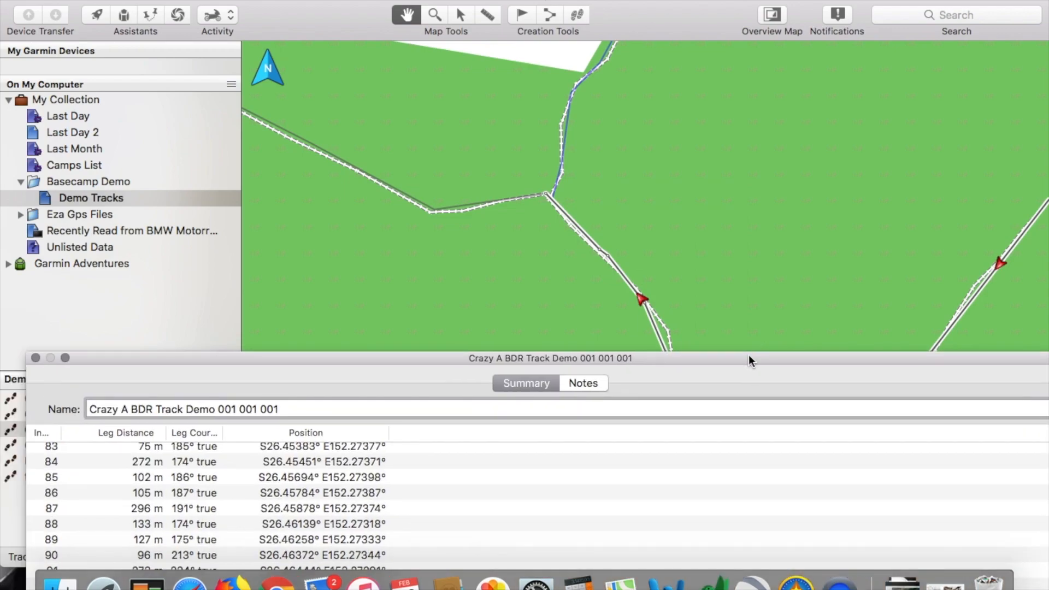
# Close the track details and delete the Crazy A BDR Track Demo 001 001 001 section bypassed by the blue track
pyautogui.click(35, 359)
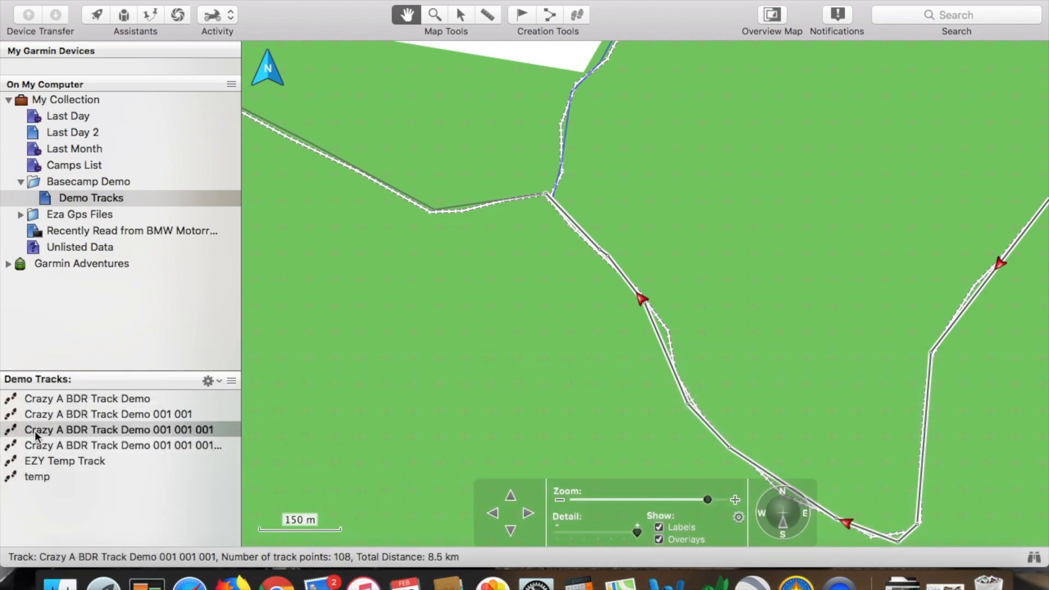
pyautogui.rightClick(86, 431)
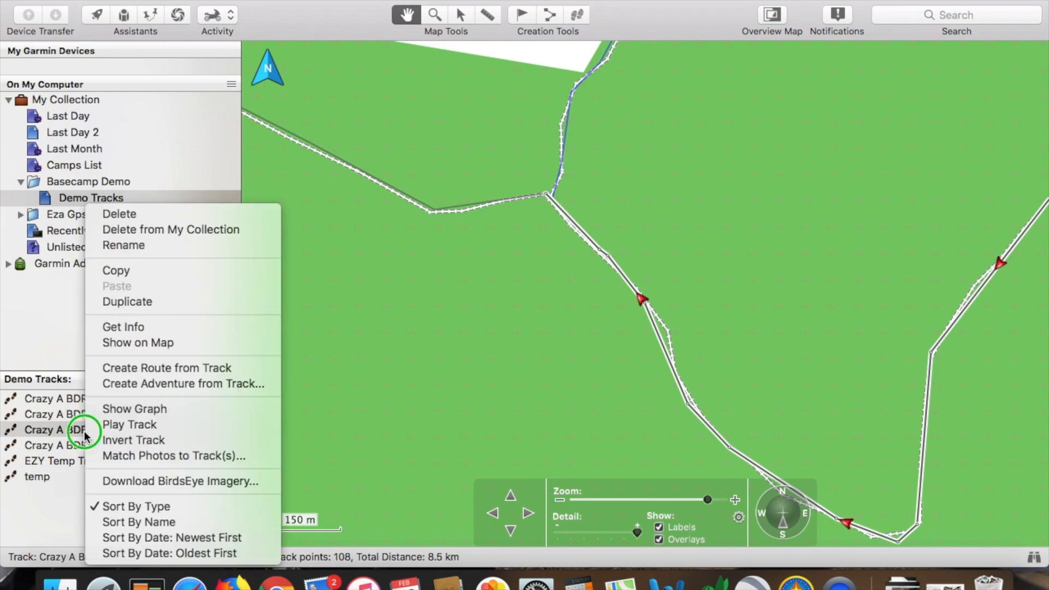
pyautogui.click(125, 218)
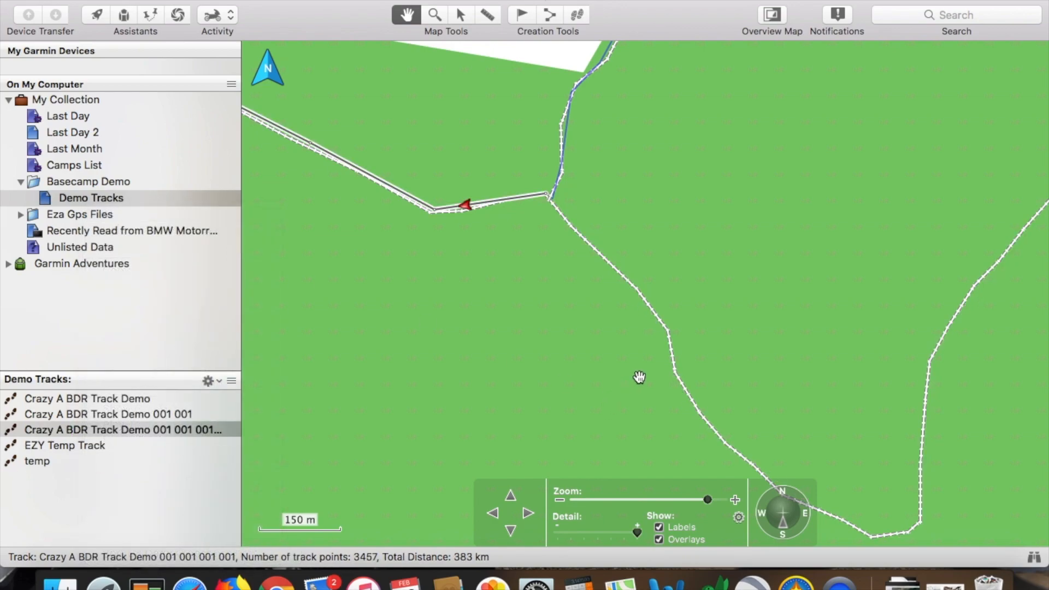
# Review the track pieces on the map from where the blue EZY Temp Track rejoins the BDR track across to Kandanga Road
pyautogui.scroll(-5, 639, 377)
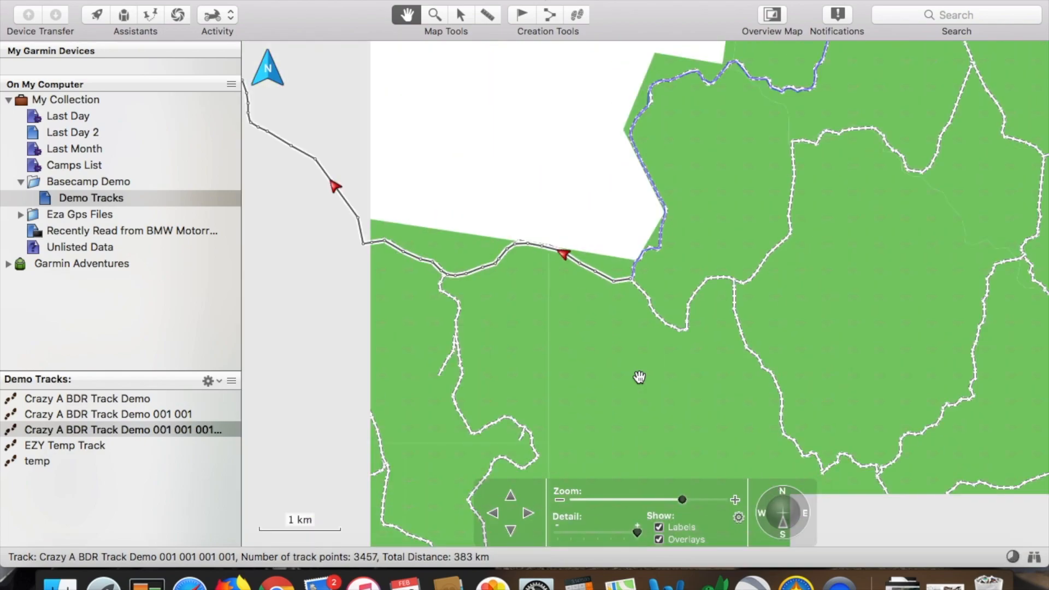
pyautogui.hscroll(5, 716, 315)
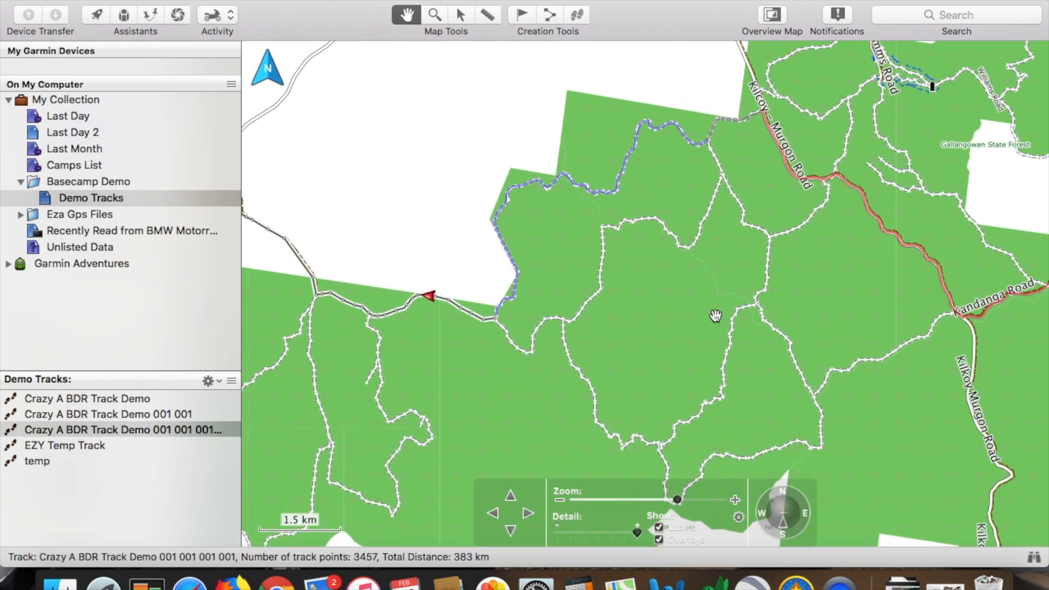
pyautogui.scroll(5, 716, 316)
pyautogui.hscroll(5, 715, 316)
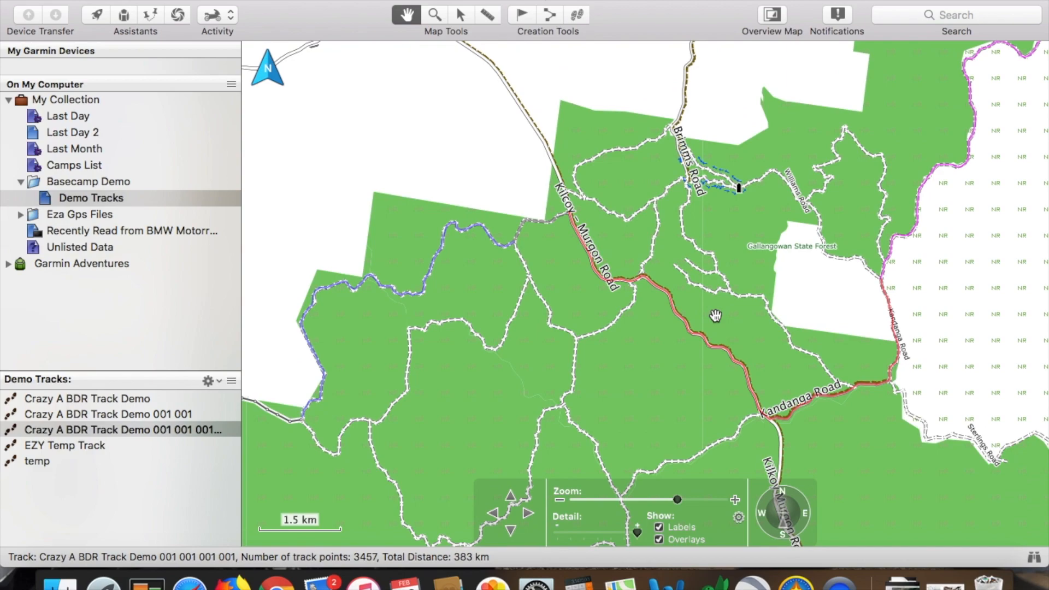
pyautogui.scroll(-3, 716, 315)
pyautogui.hscroll(-2, 716, 316)
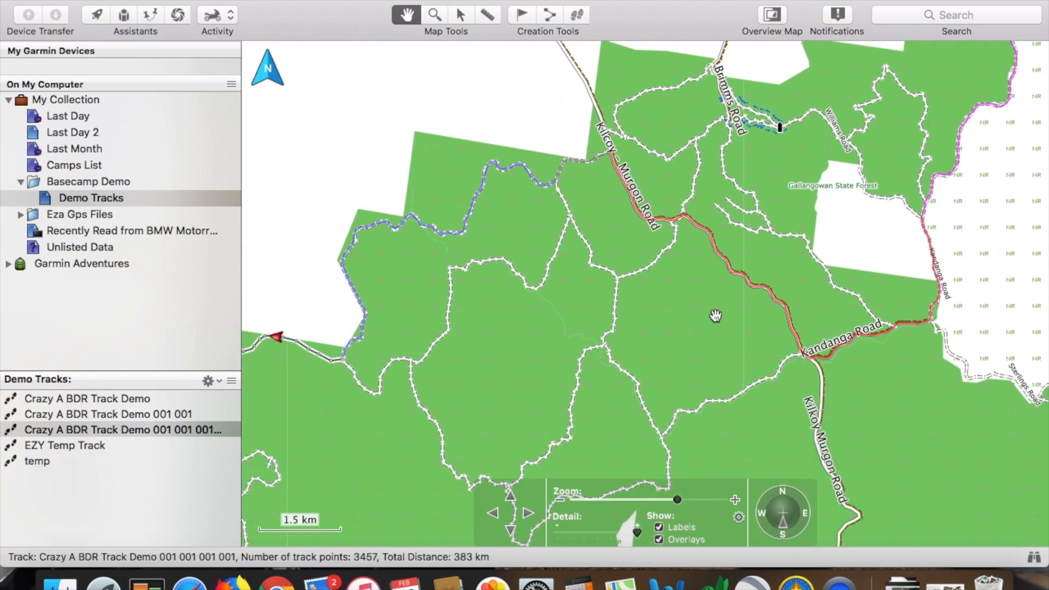
# Join the three Crazy A BDR Track Demo sections, temp and EZY Temp Track into one track, and delete the original tracks
pyautogui.click(112, 400)
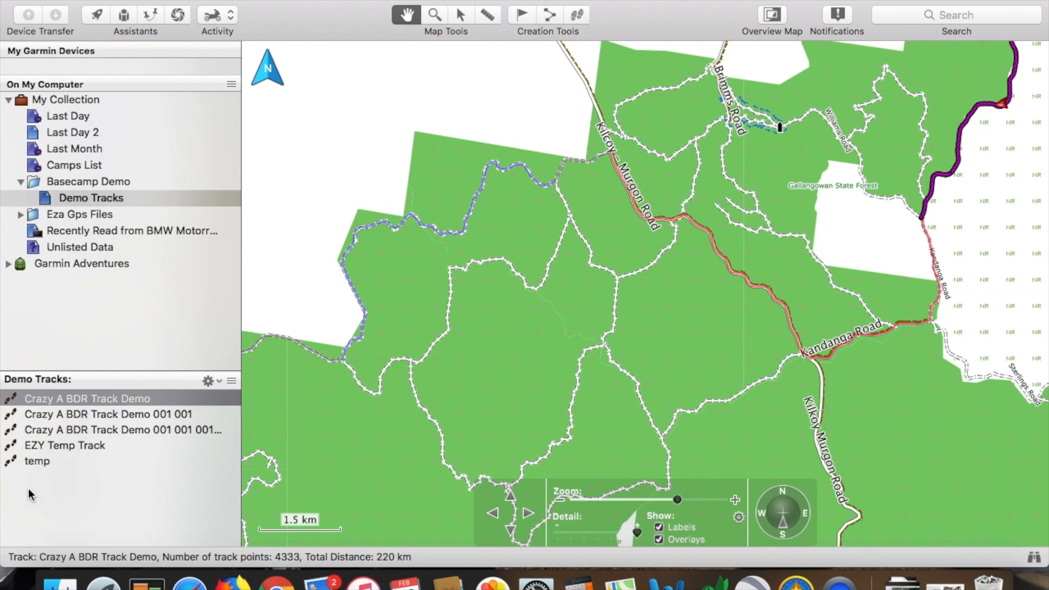
pyautogui.keyDown('super'); pyautogui.click(37, 464); pyautogui.keyUp('super')
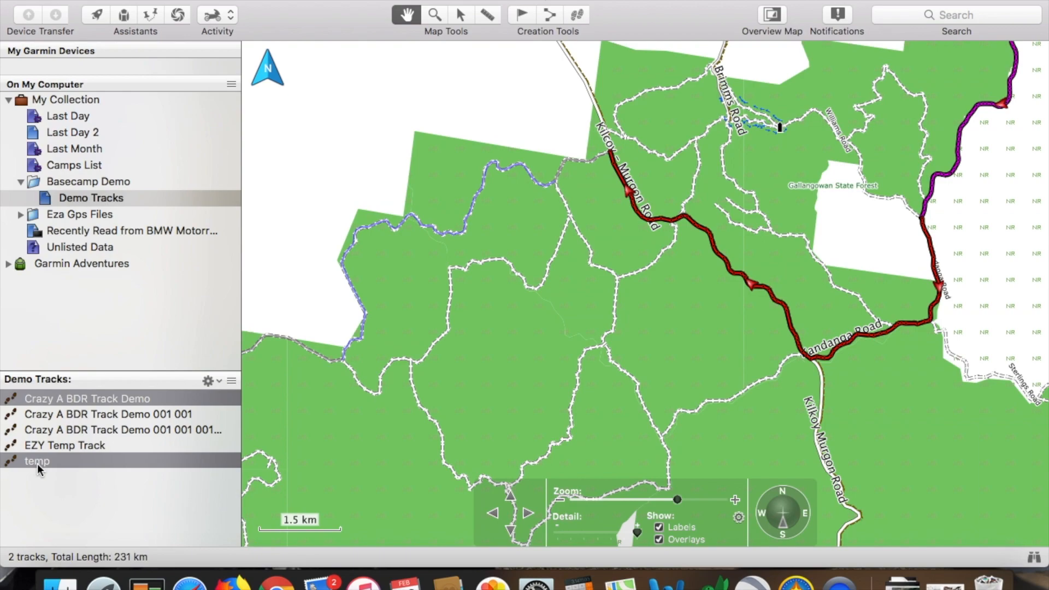
pyautogui.keyDown('super'); pyautogui.click(65, 417); pyautogui.keyUp('super')
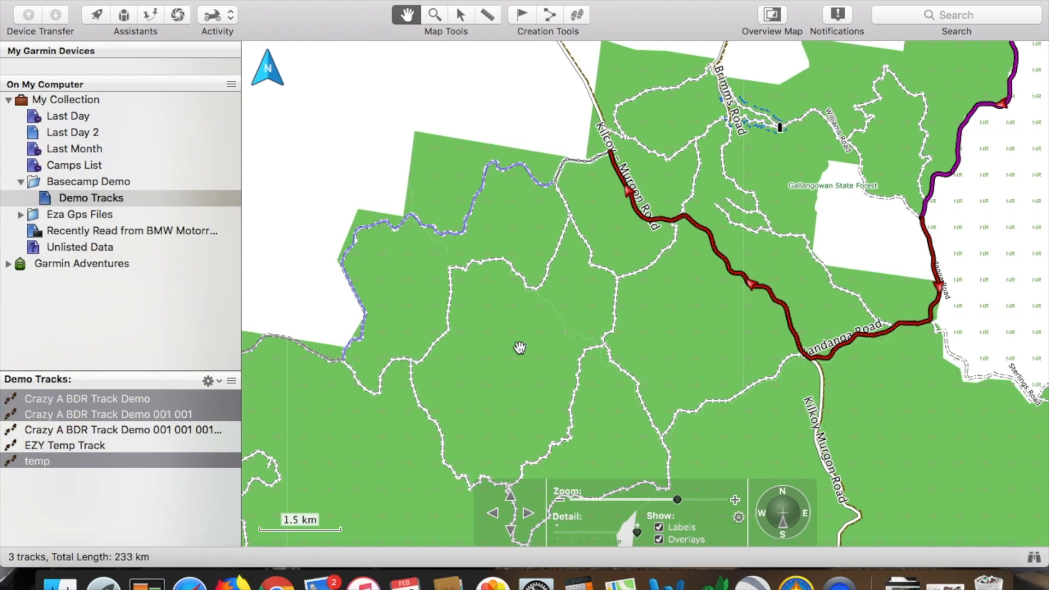
pyautogui.scroll(3, 520, 348)
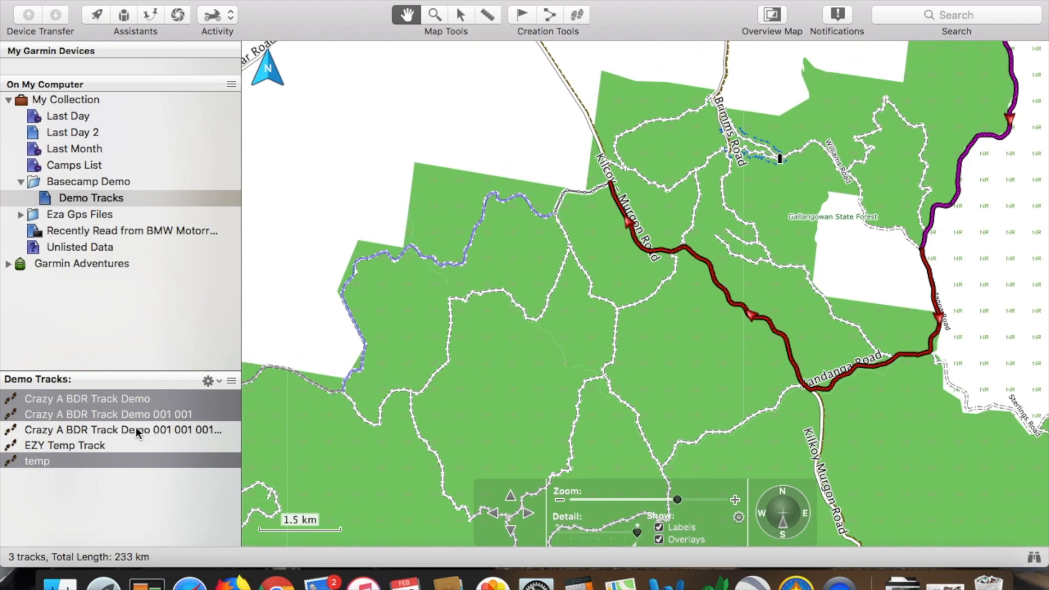
pyautogui.keyDown('super'); pyautogui.click(84, 448); pyautogui.keyUp('super')
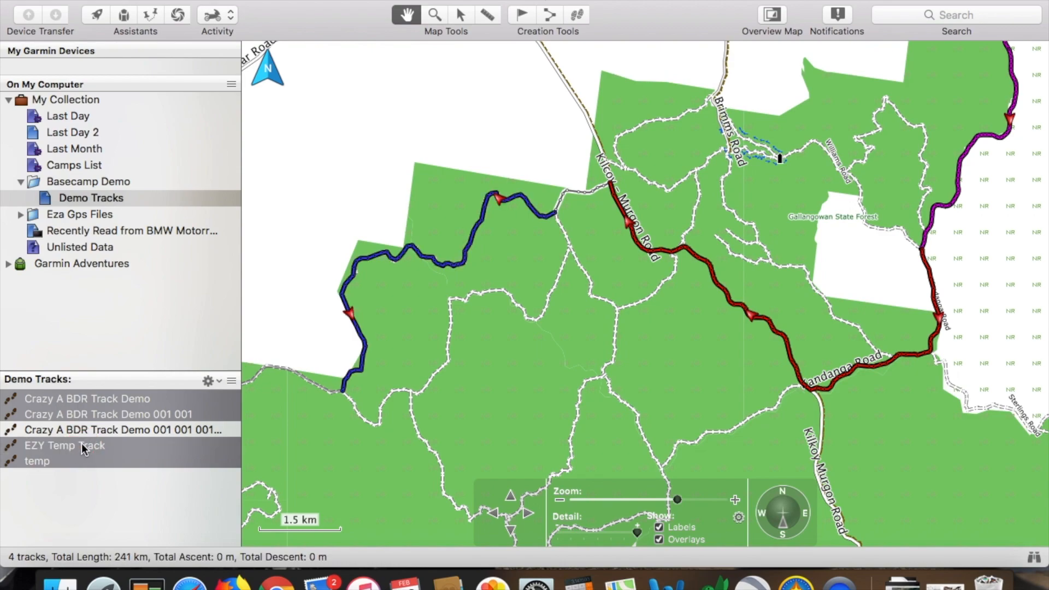
pyautogui.keyDown('super'); pyautogui.click(85, 430); pyautogui.keyUp('super')
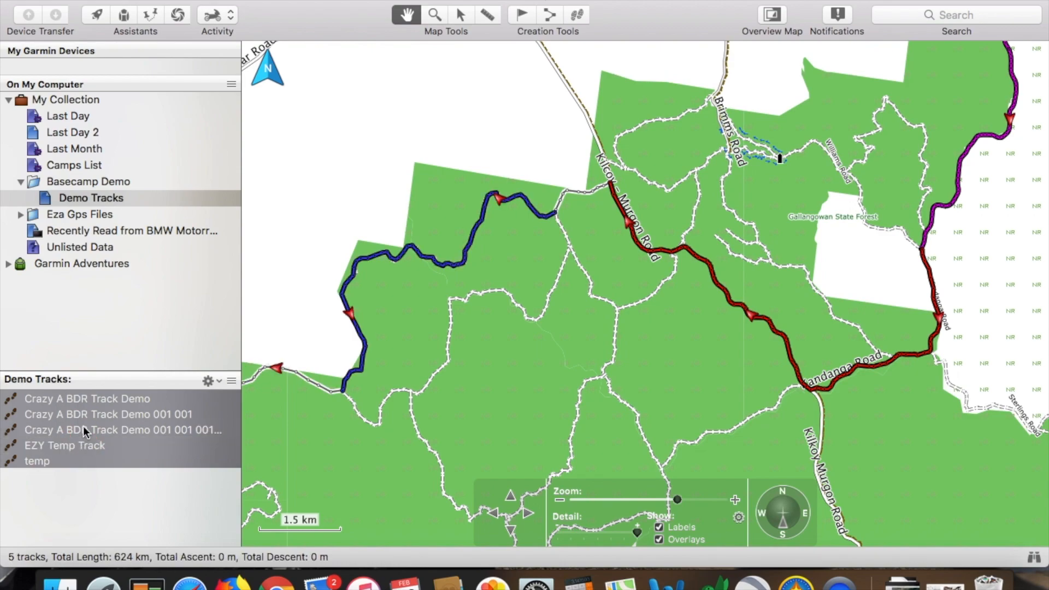
pyautogui.rightClick(112, 437)
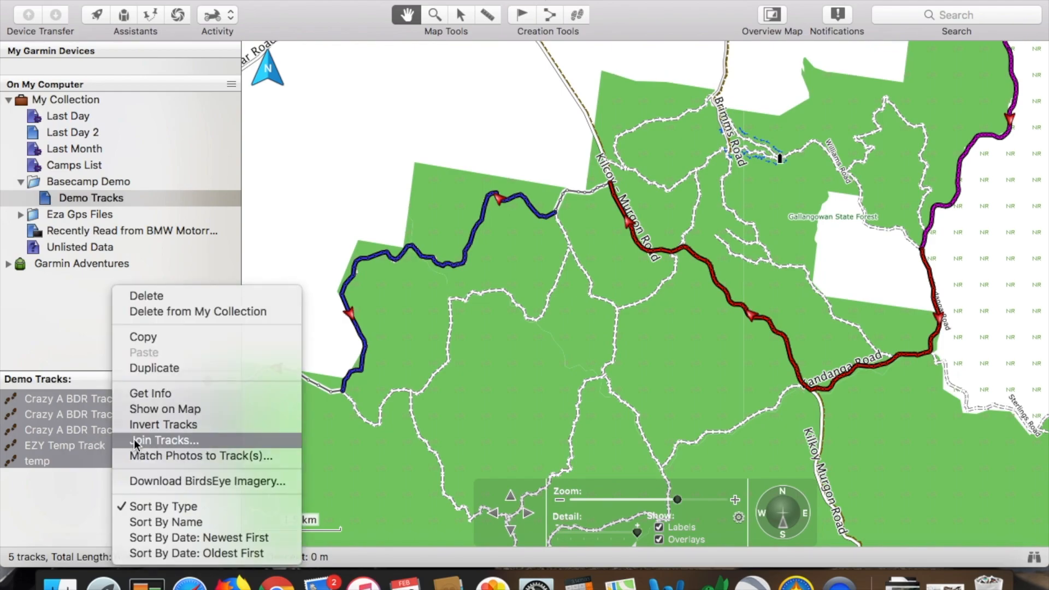
pyautogui.click(135, 440)
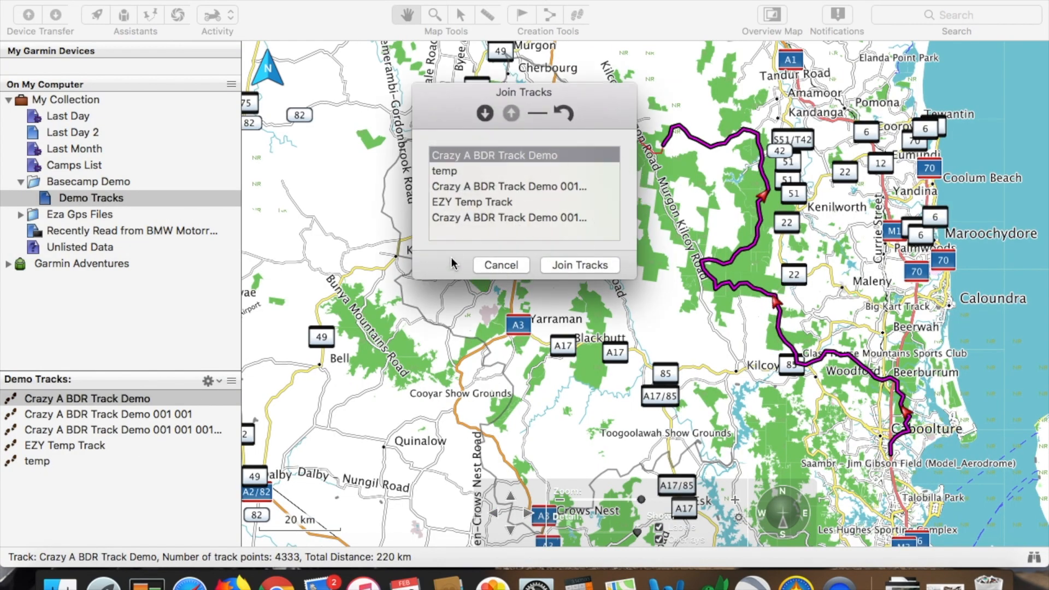
pyautogui.click(579, 264)
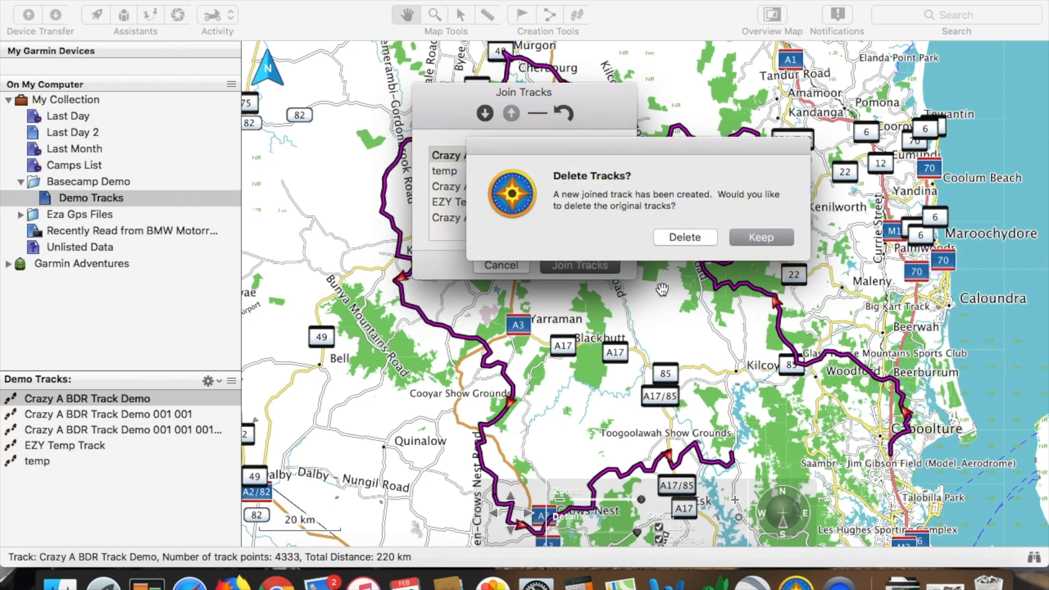
pyautogui.click(697, 239)
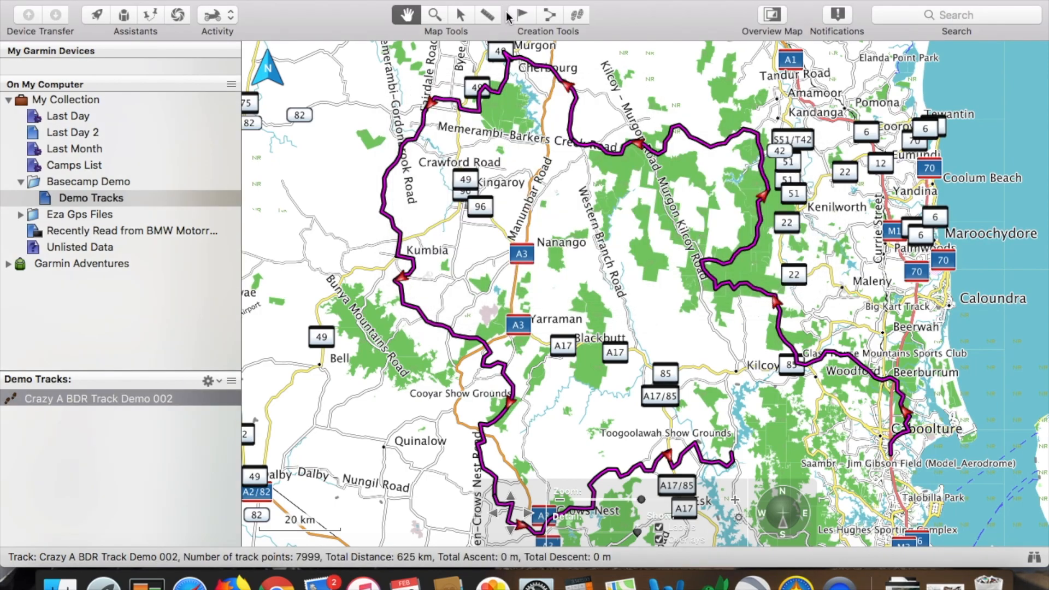
# Zoom in on the joined track between Elgin Vale and Kandanga Road to examine the replaced sections
pyautogui.click(433, 18)
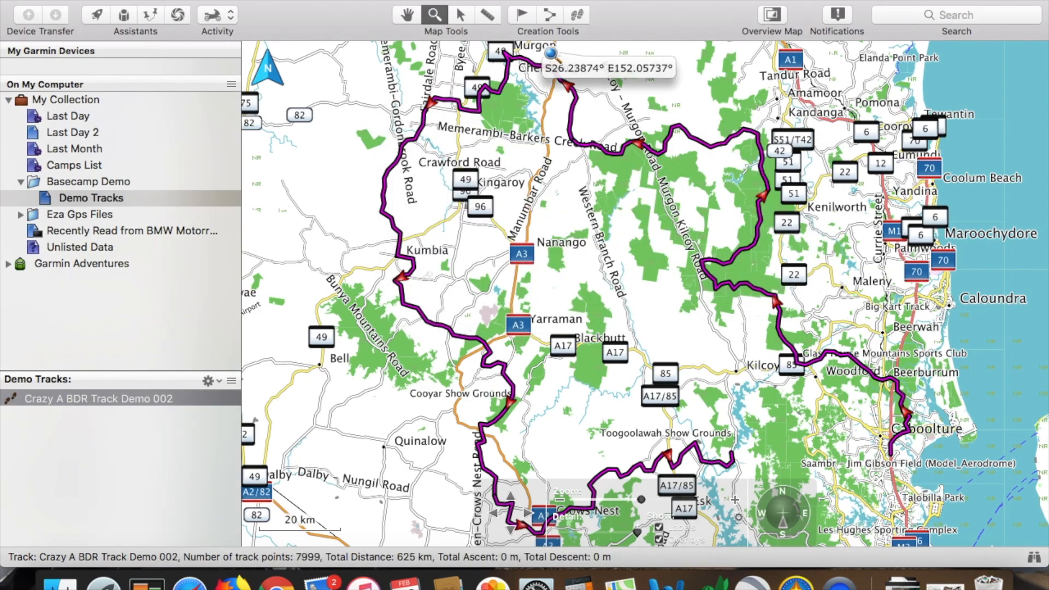
pyautogui.moveTo(584, 122); pyautogui.dragTo(694, 179)
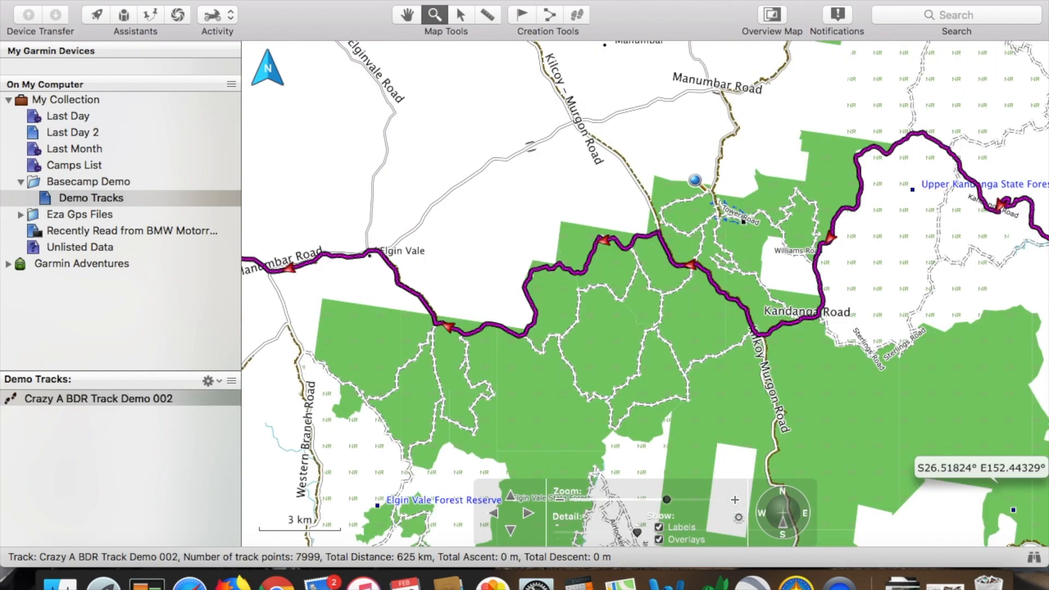
pyautogui.click(407, 15)
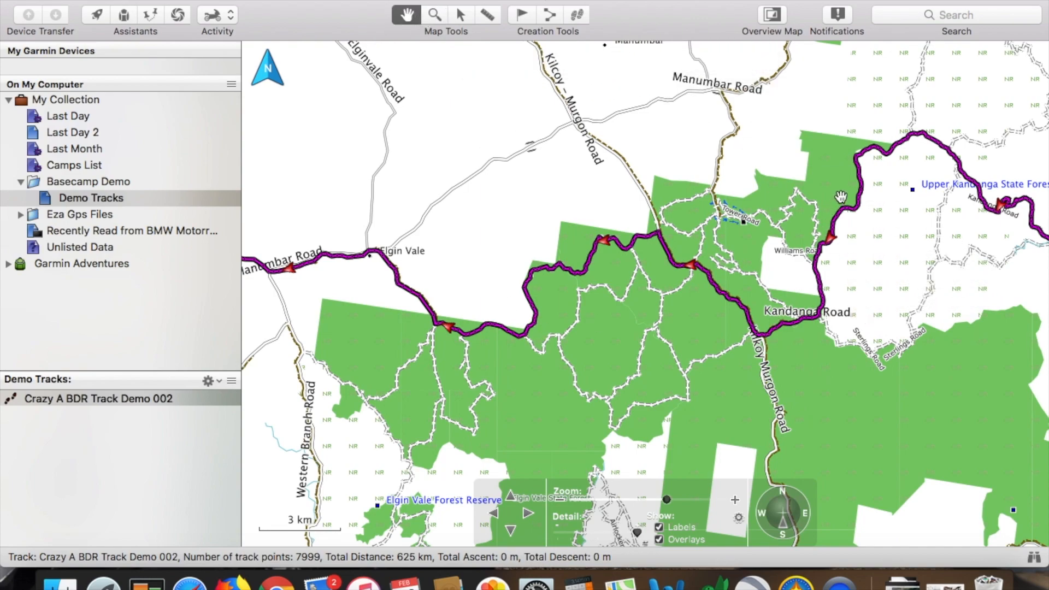